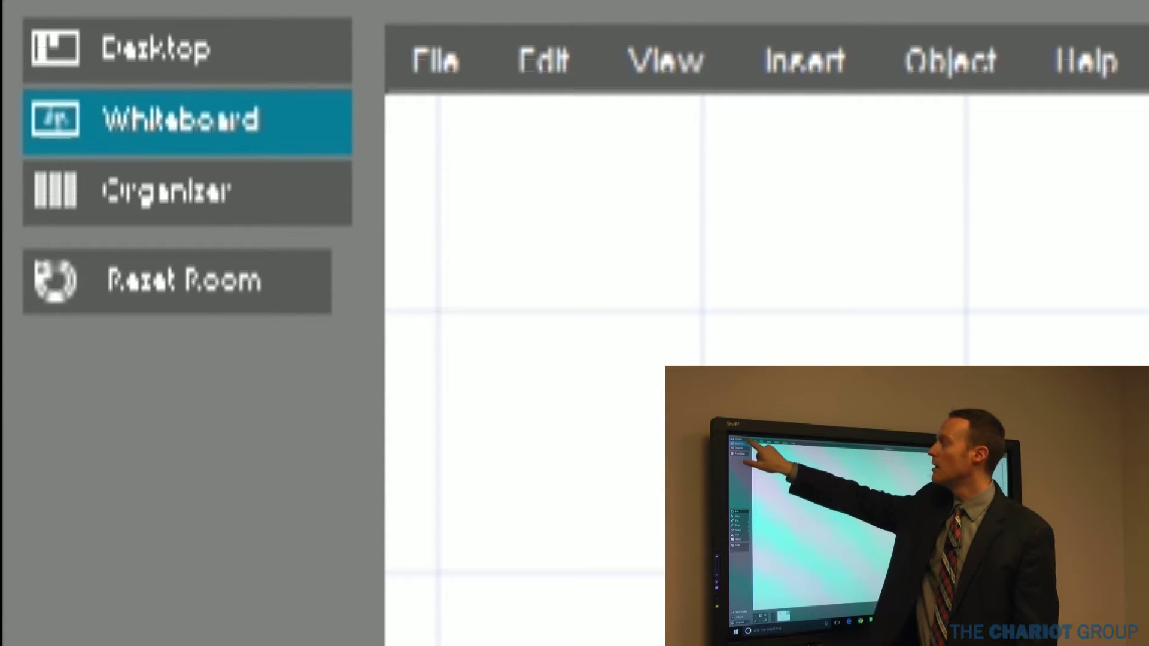
Show the computer's desktop and return to the whiteboard
click(186, 50)
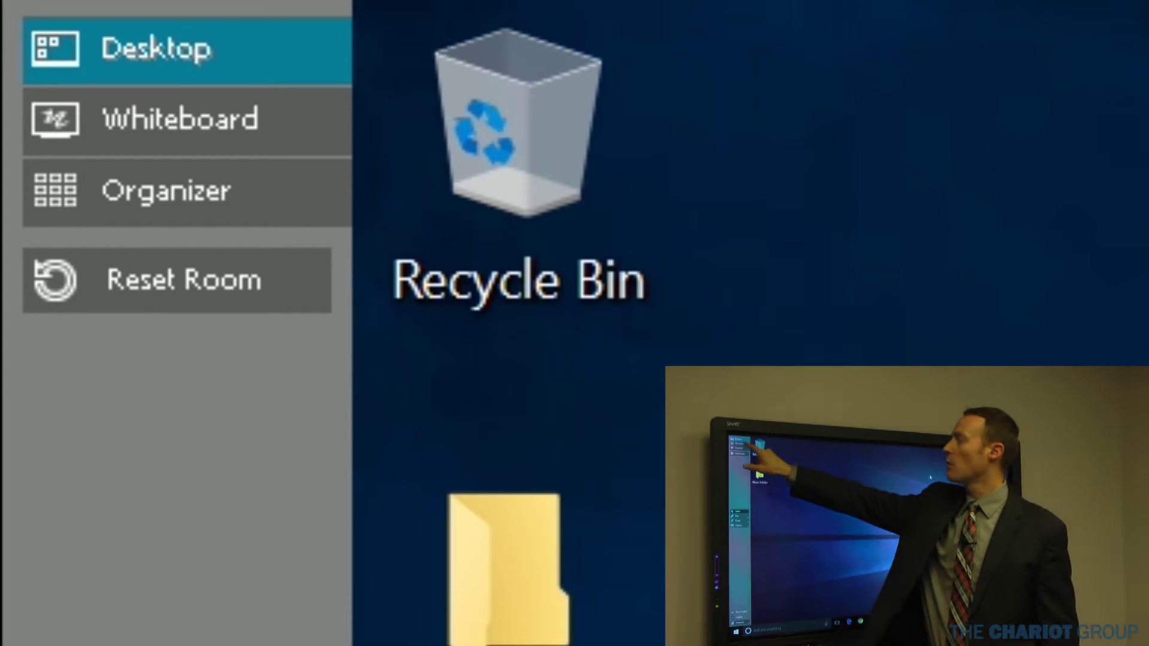
click(180, 120)
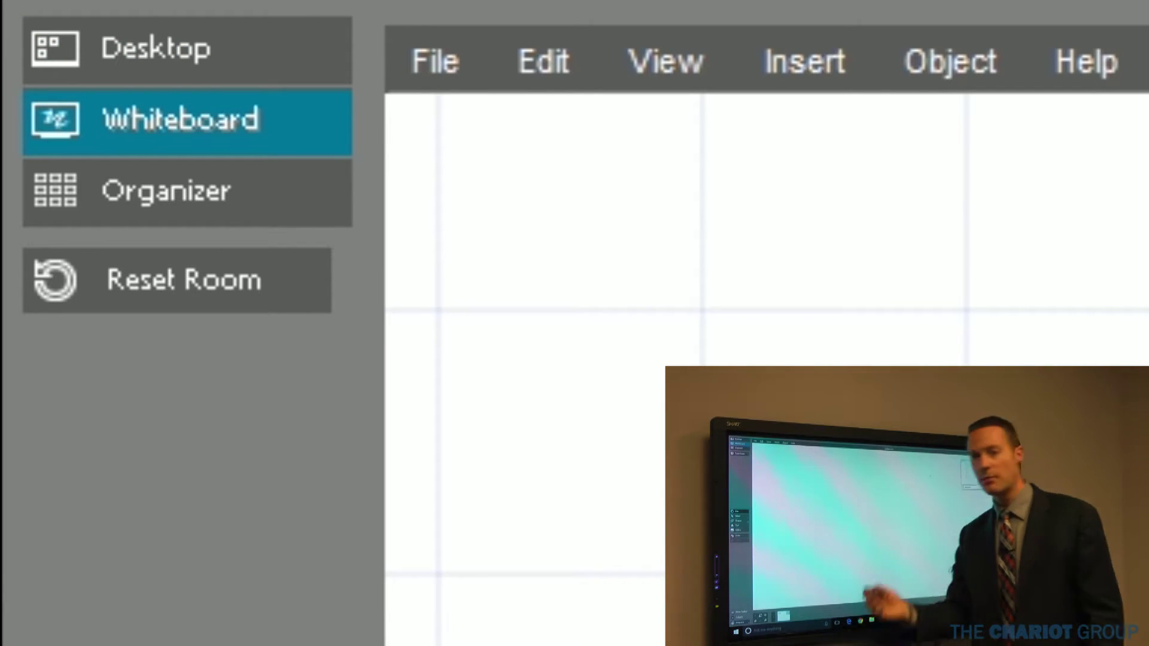
Handwrite the heading "Welcome" in black near the top of the whiteboard page and underline it
mouse_move(448, 131)
mouse_down()
mouse_move(450, 182)
mouse_move(460, 146)
mouse_move(562, 154)
mouse_up()
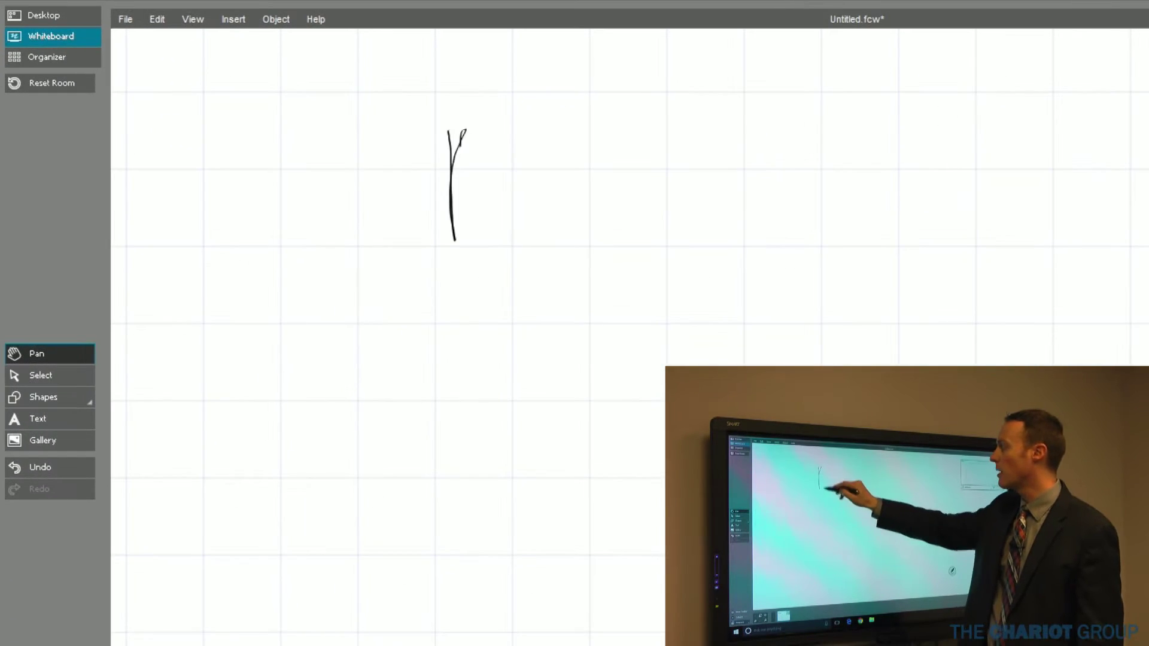
drag(581, 196, 627, 210)
drag(636, 114, 654, 233)
mouse_move(709, 156)
mouse_down()
mouse_move(696, 226)
mouse_move(815, 213)
mouse_move(895, 222)
mouse_up()
mouse_move(920, 181)
mouse_down()
mouse_move(986, 211)
mouse_move(452, 271)
mouse_up()
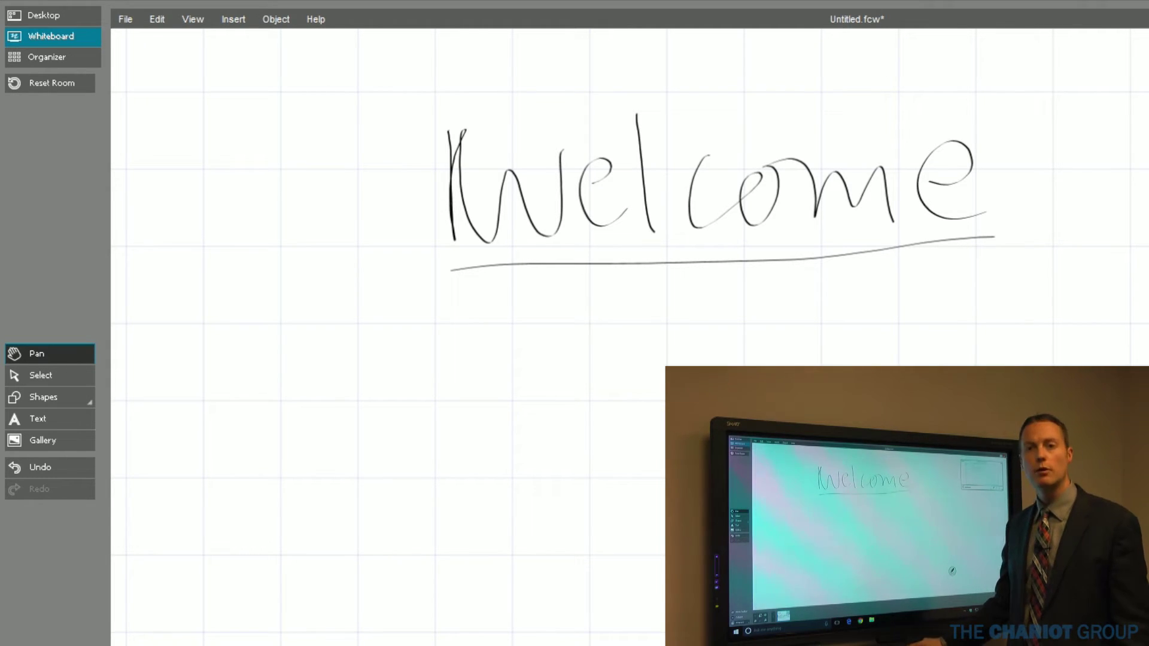
Handwrite "Red" in red ink and "Green" in green ink on separate lines beneath the Welcome heading
mouse_move(458, 309)
mouse_down()
mouse_move(458, 341)
mouse_move(515, 382)
mouse_up()
drag(533, 364, 530, 377)
mouse_move(589, 346)
mouse_down()
mouse_move(613, 347)
mouse_move(627, 386)
mouse_up()
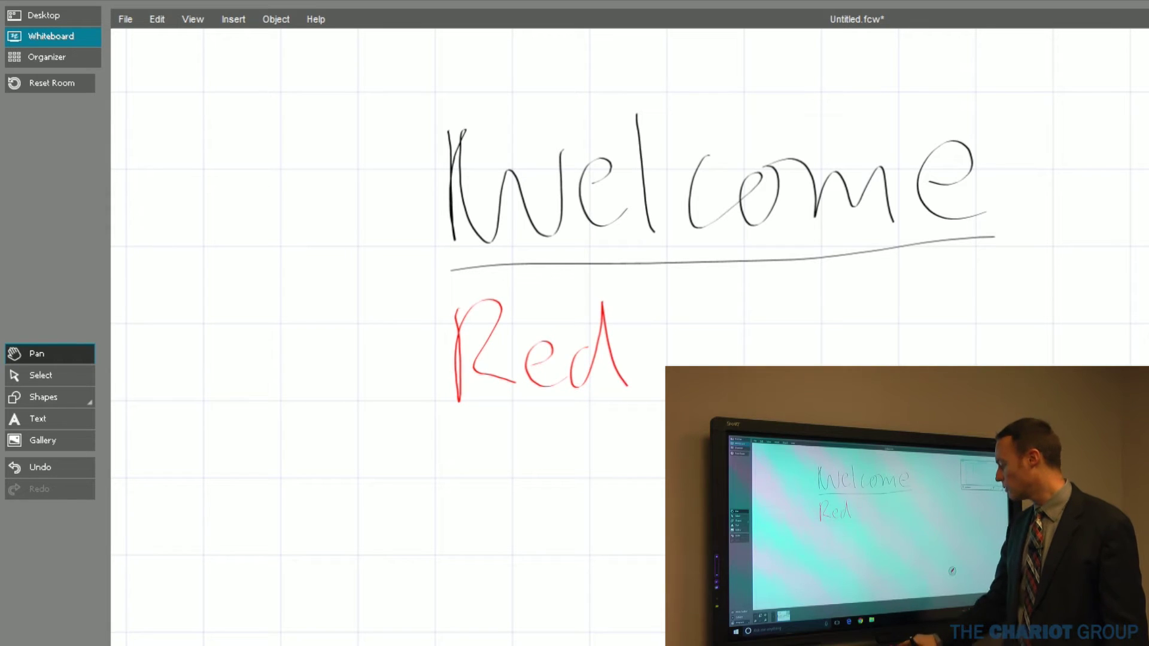
drag(485, 417, 474, 485)
mouse_move(526, 451)
mouse_down()
mouse_move(572, 477)
mouse_move(648, 480)
mouse_up()
drag(662, 444, 664, 489)
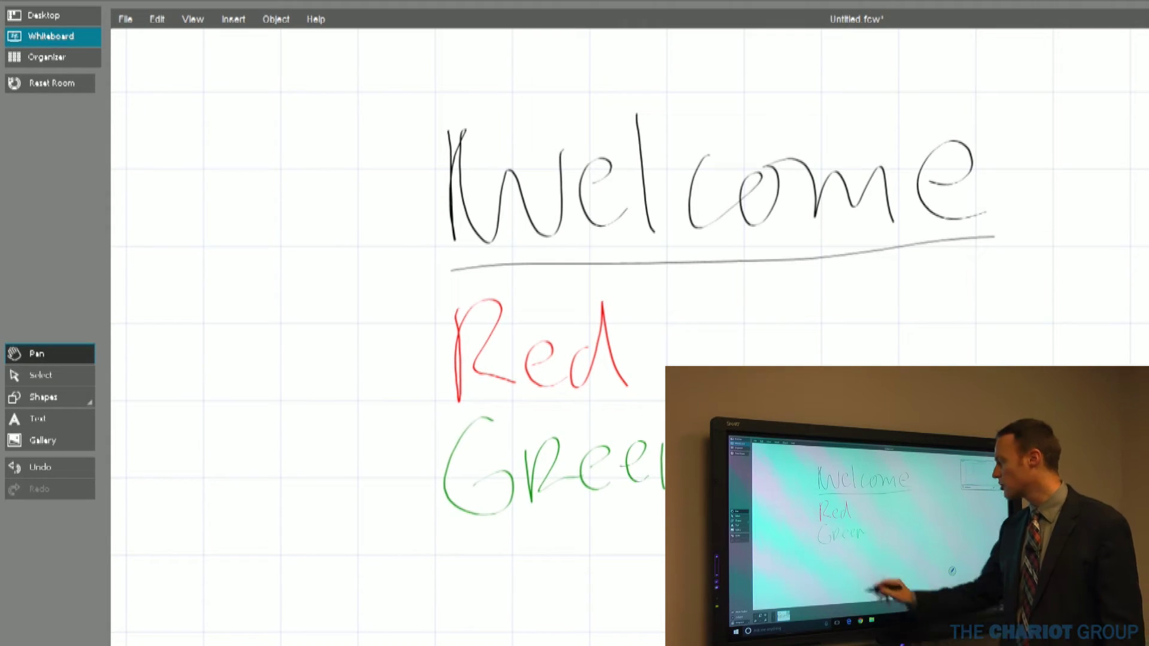
Handwrite "Blue" in blue ink below the word "Green"
drag(461, 549, 458, 638)
mouse_move(455, 554)
mouse_down()
mouse_move(515, 612)
mouse_move(469, 636)
mouse_up()
drag(551, 531, 549, 613)
drag(581, 545, 618, 548)
mouse_move(636, 557)
mouse_down()
mouse_move(656, 520)
mouse_move(665, 585)
mouse_up()
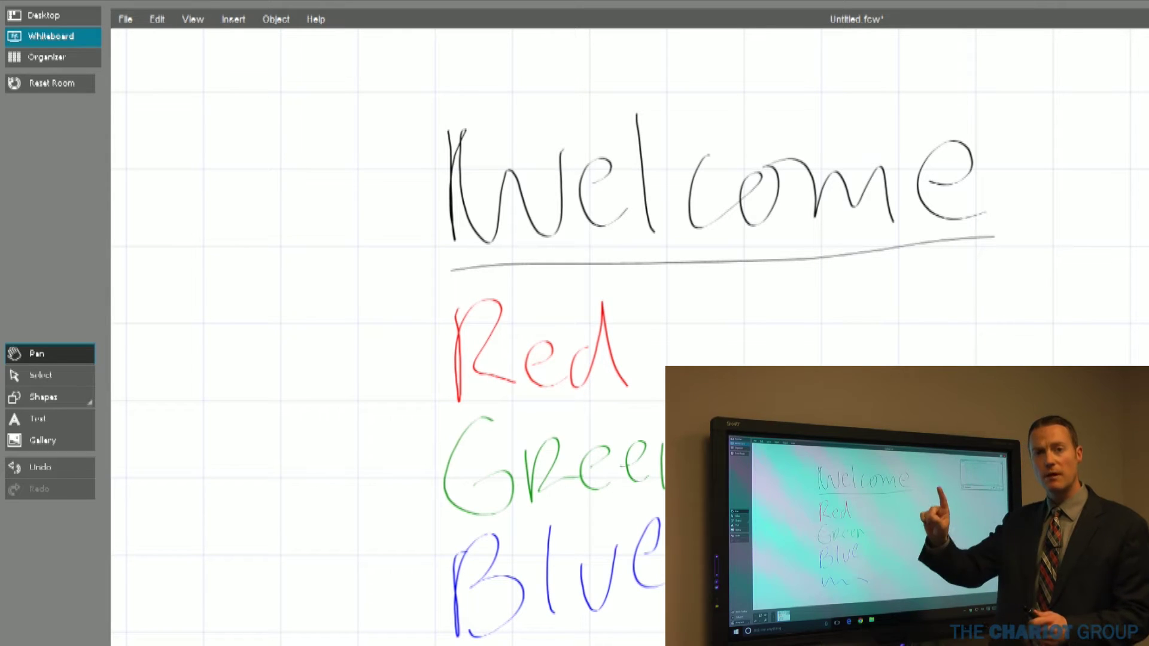
Draw a blue wavy line and a green wavy line in the free space below the existing blue wavy line
mouse_move(922, 640)
mouse_down()
mouse_move(863, 459)
mouse_move(862, 174)
mouse_up()
drag(605, 161, 606, 159)
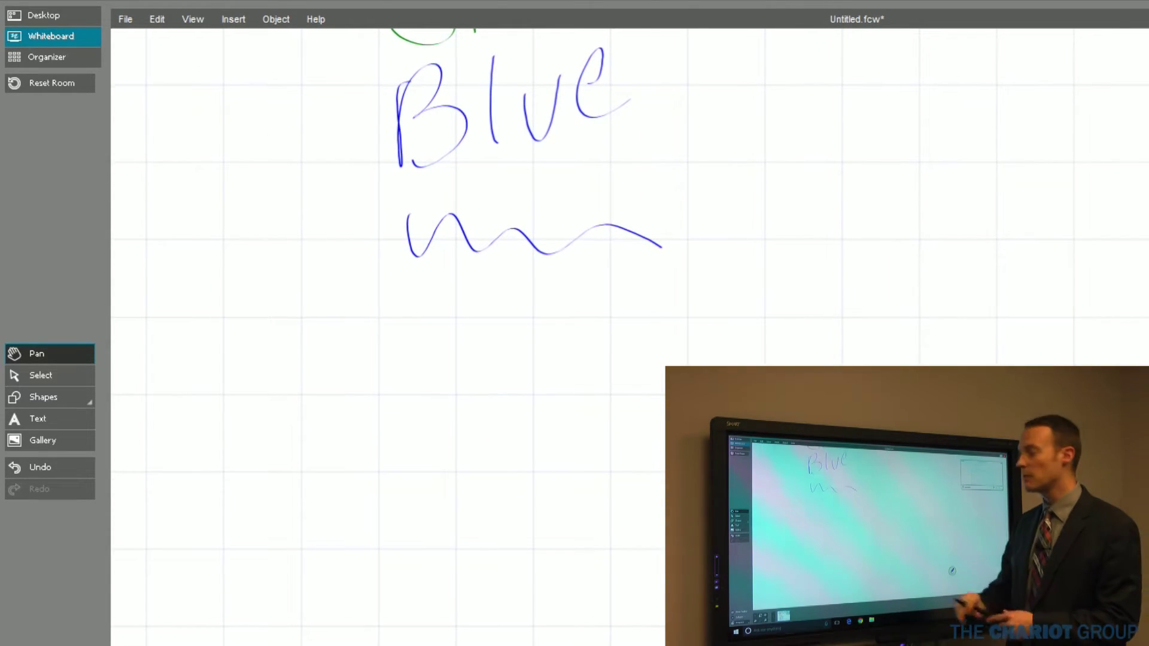
mouse_move(420, 333)
mouse_down()
mouse_move(417, 396)
mouse_move(658, 350)
mouse_move(673, 365)
mouse_up()
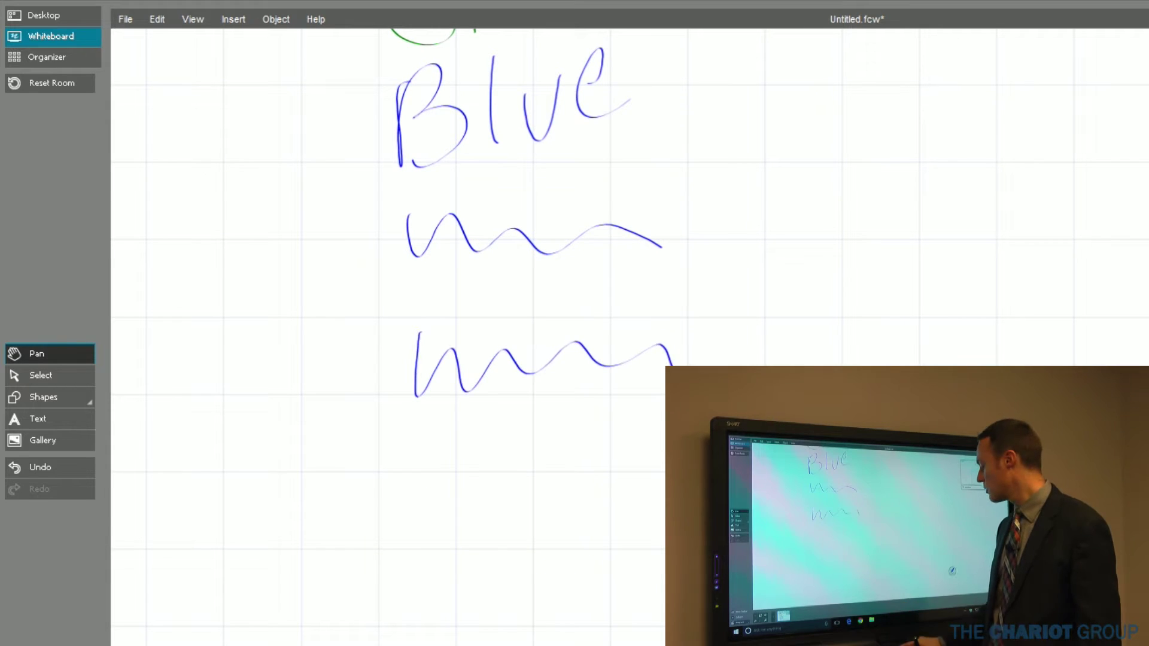
mouse_move(427, 452)
mouse_down()
mouse_move(426, 525)
mouse_move(630, 479)
mouse_move(664, 486)
mouse_up()
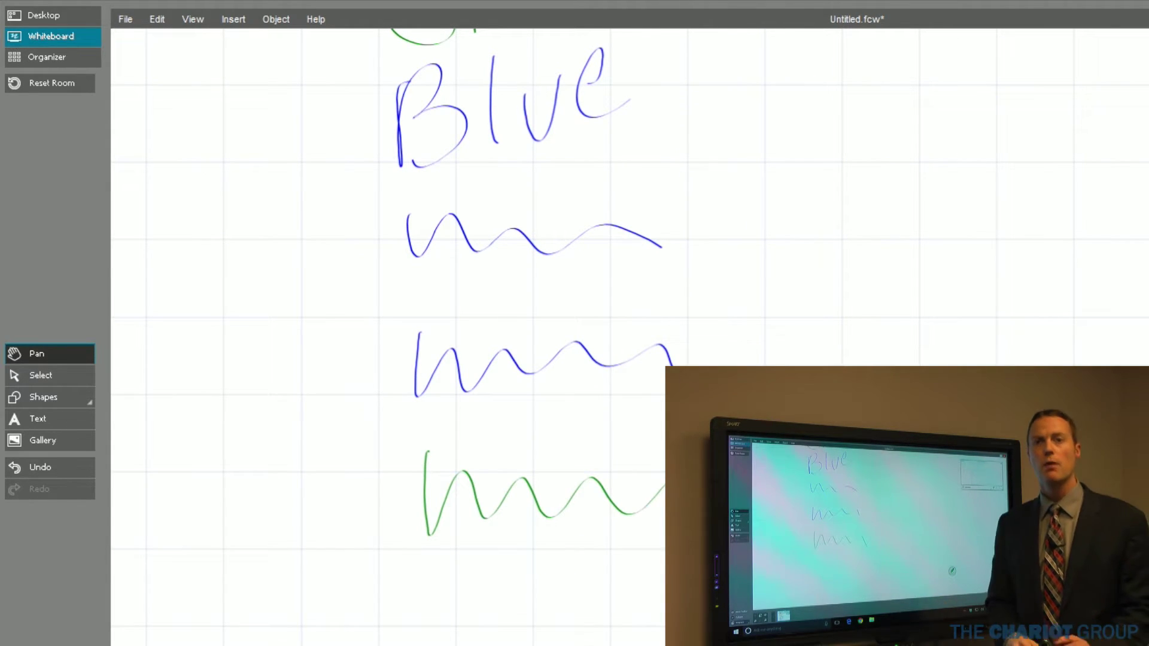
Add a second whiteboard page and draw two green wavy lines on it, one above the other
drag(841, 509, 815, 201)
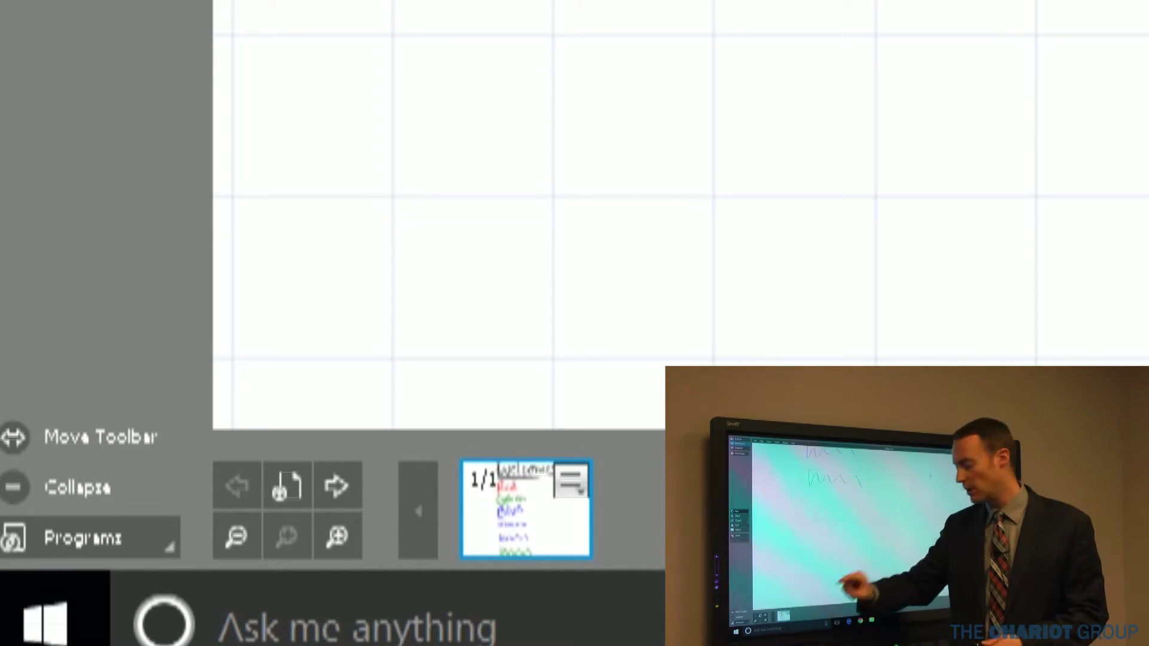
click(288, 486)
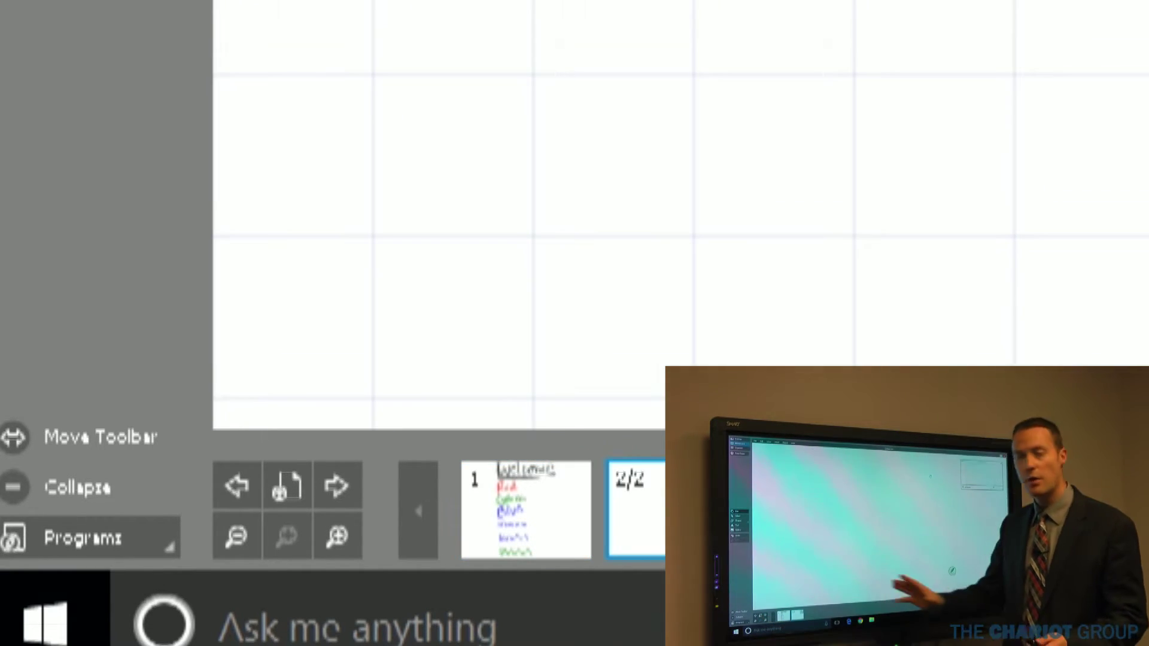
drag(385, 140, 603, 180)
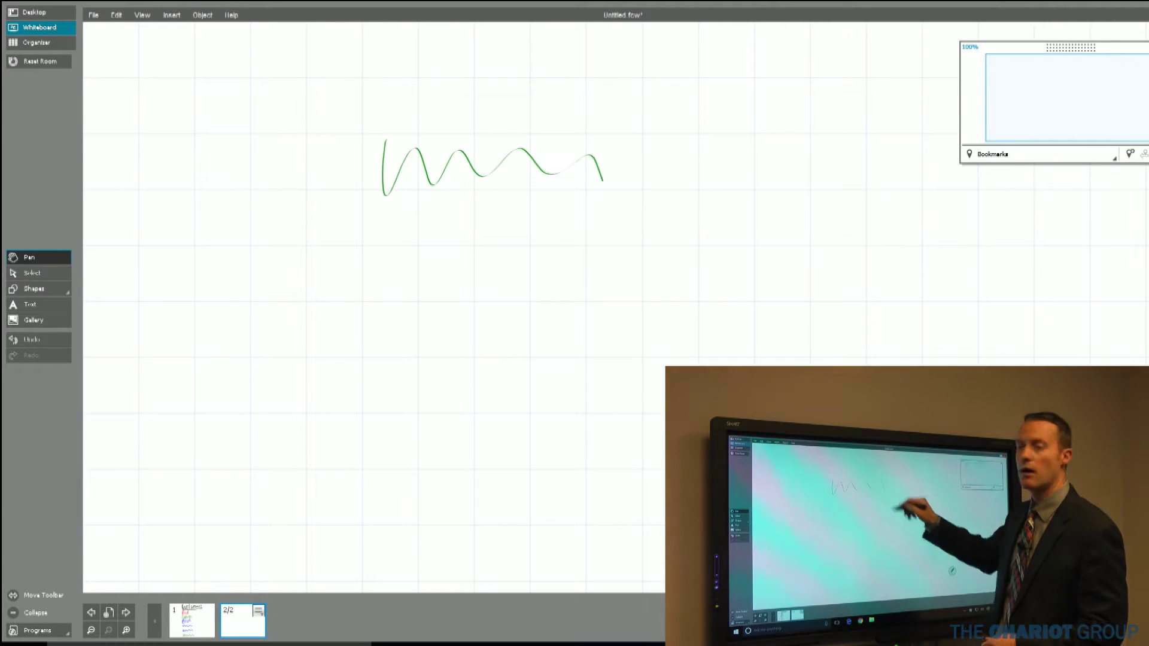
mouse_move(357, 233)
mouse_down()
mouse_move(360, 267)
mouse_move(569, 278)
mouse_up()
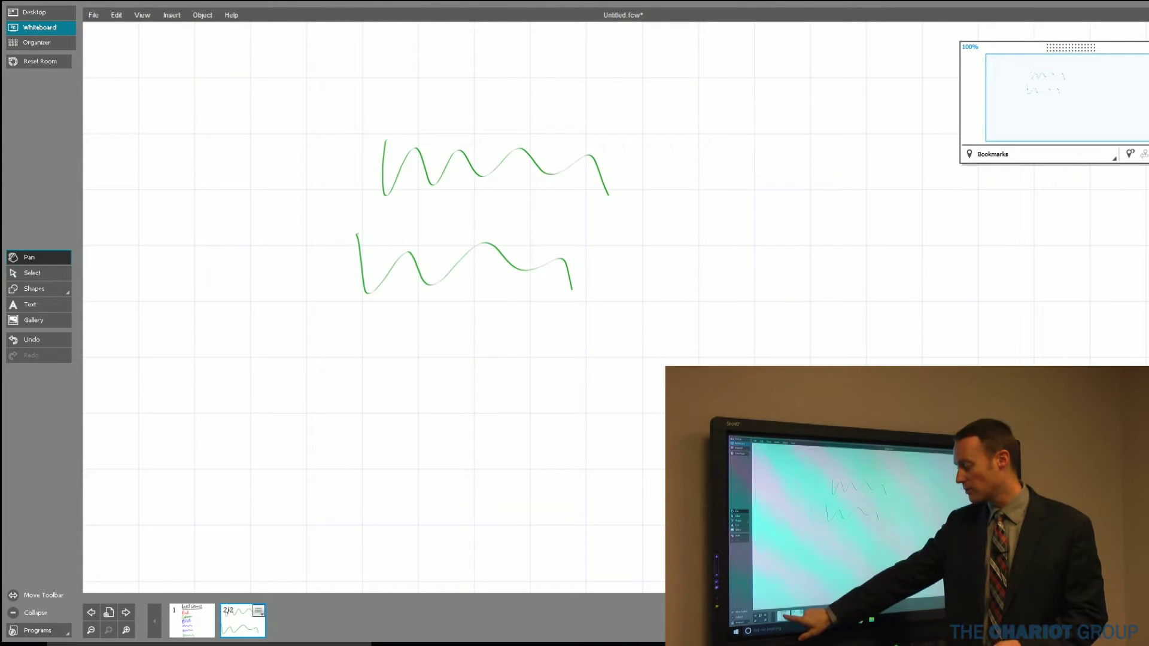
Go back to page 1 and look over its handwritten notes both close up and as a whole
click(192, 620)
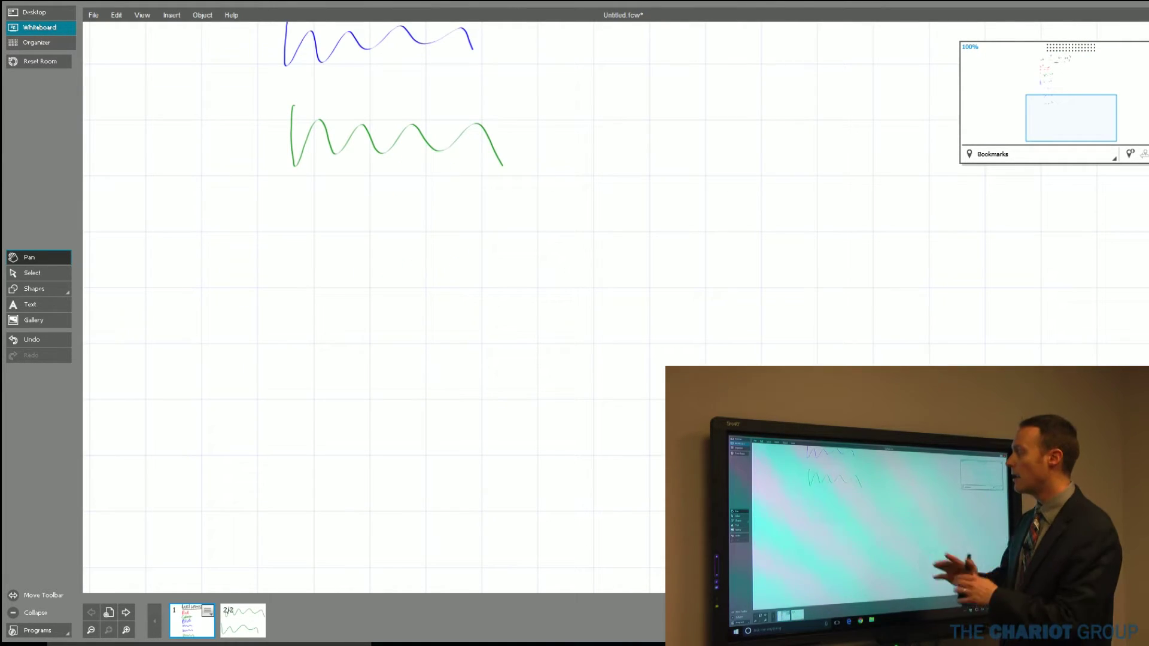
drag(586, 96, 669, 428)
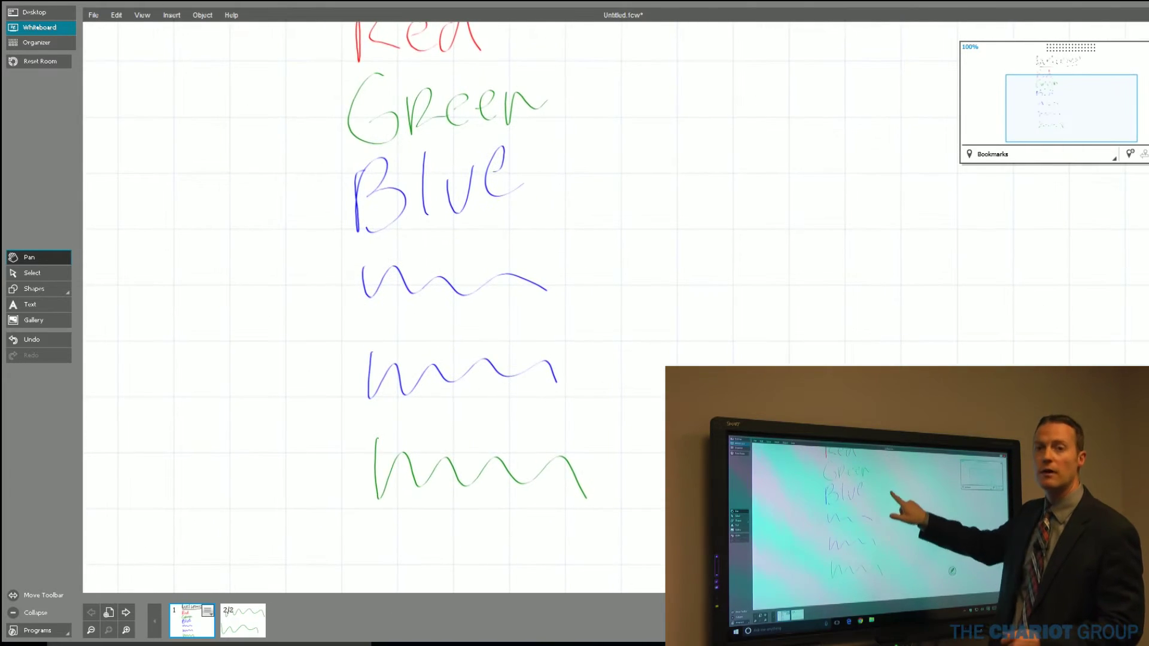
drag(643, 173, 600, 326)
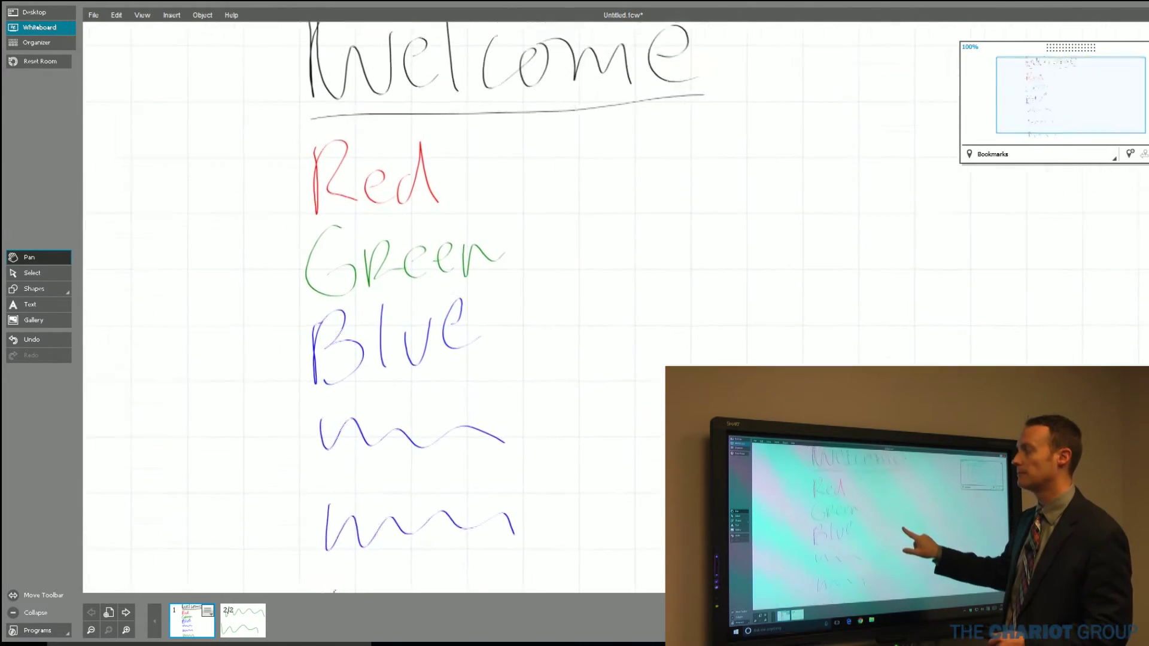
drag(683, 315, 696, 337)
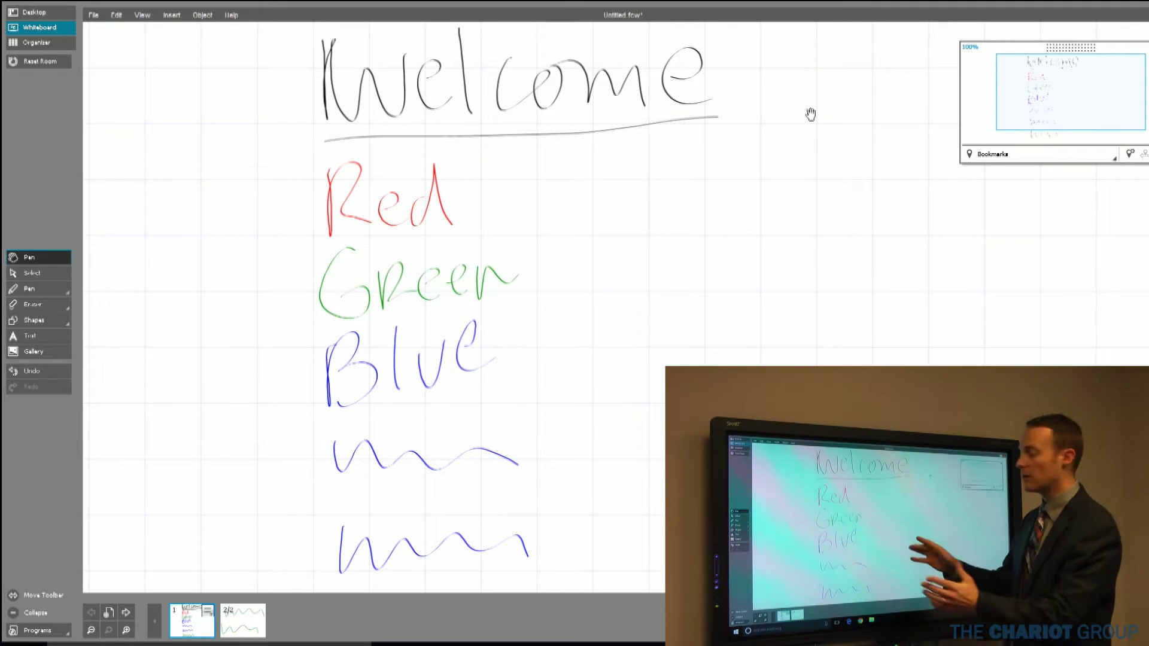
scroll(419, 233, up, 4)
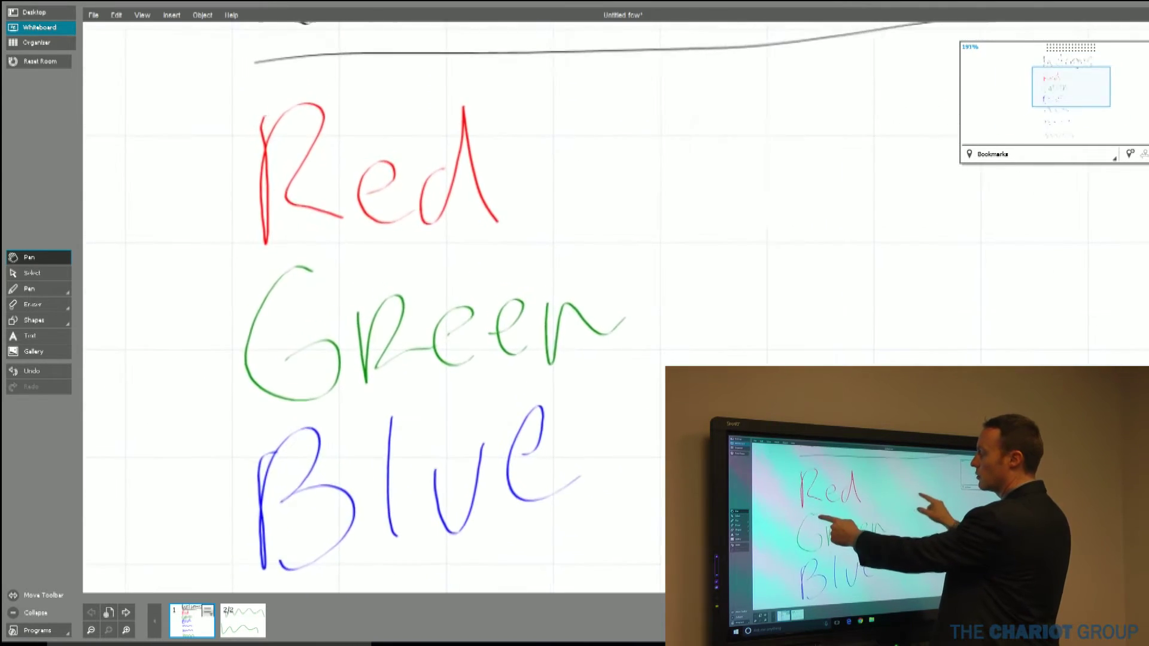
scroll(419, 233, down, 4)
scroll(419, 269, down, 4)
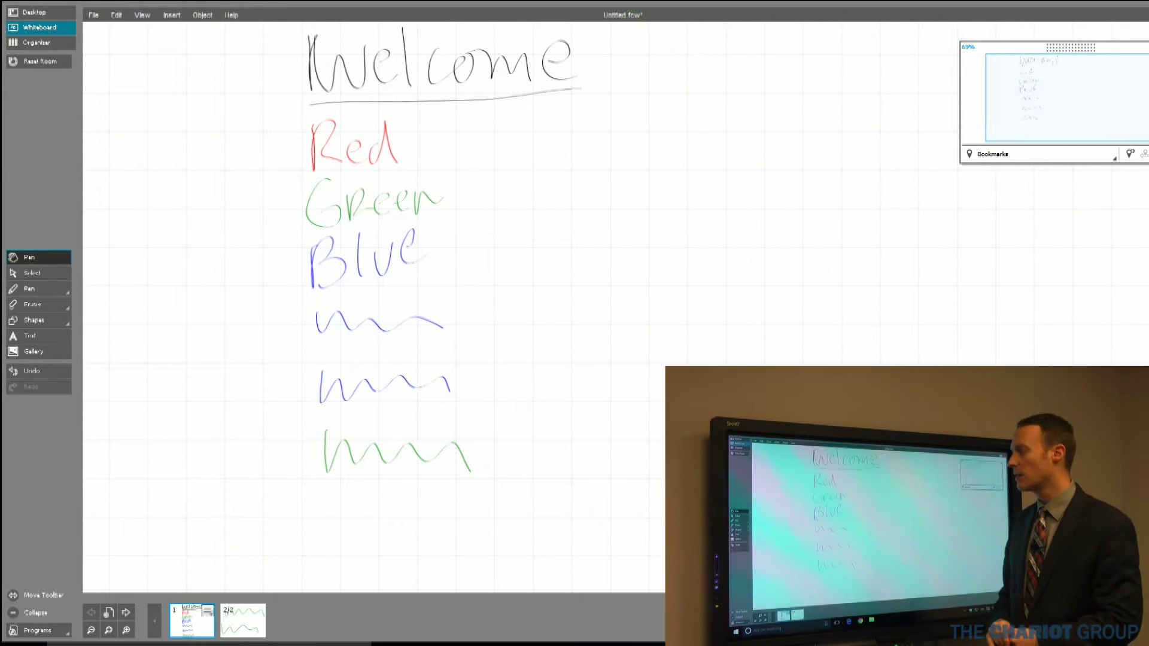
Handwrite a small green note "Details" with a "2" beneath it, beside the word "Blue"
scroll(404, 260, up, 5)
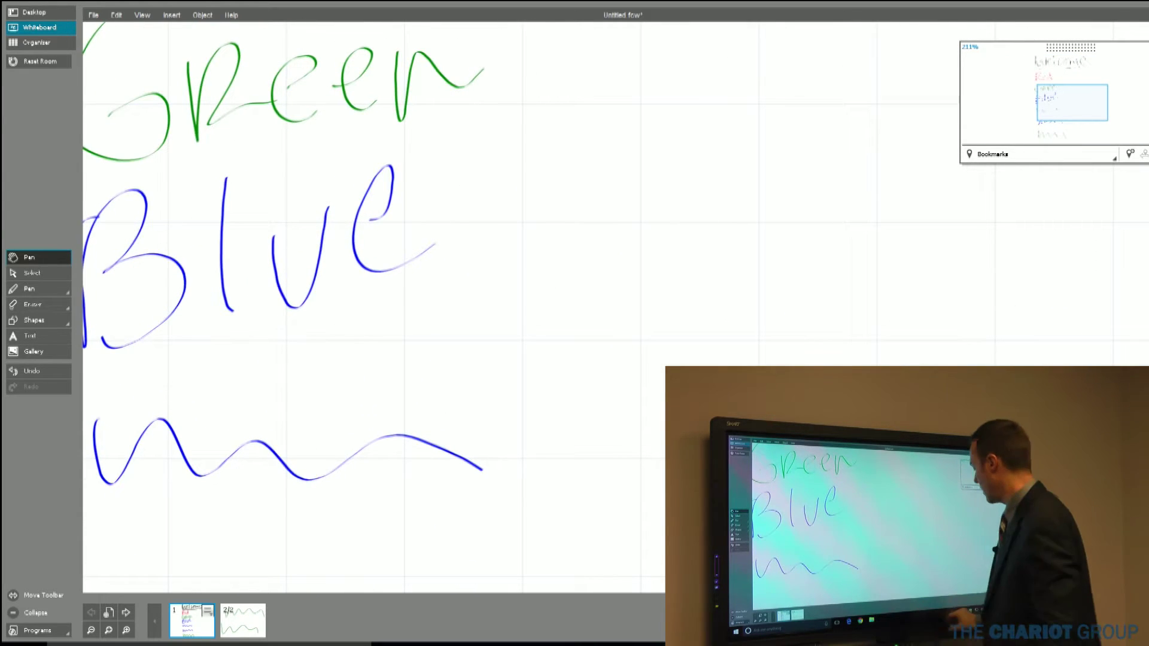
drag(489, 239, 510, 226)
drag(520, 220, 533, 208)
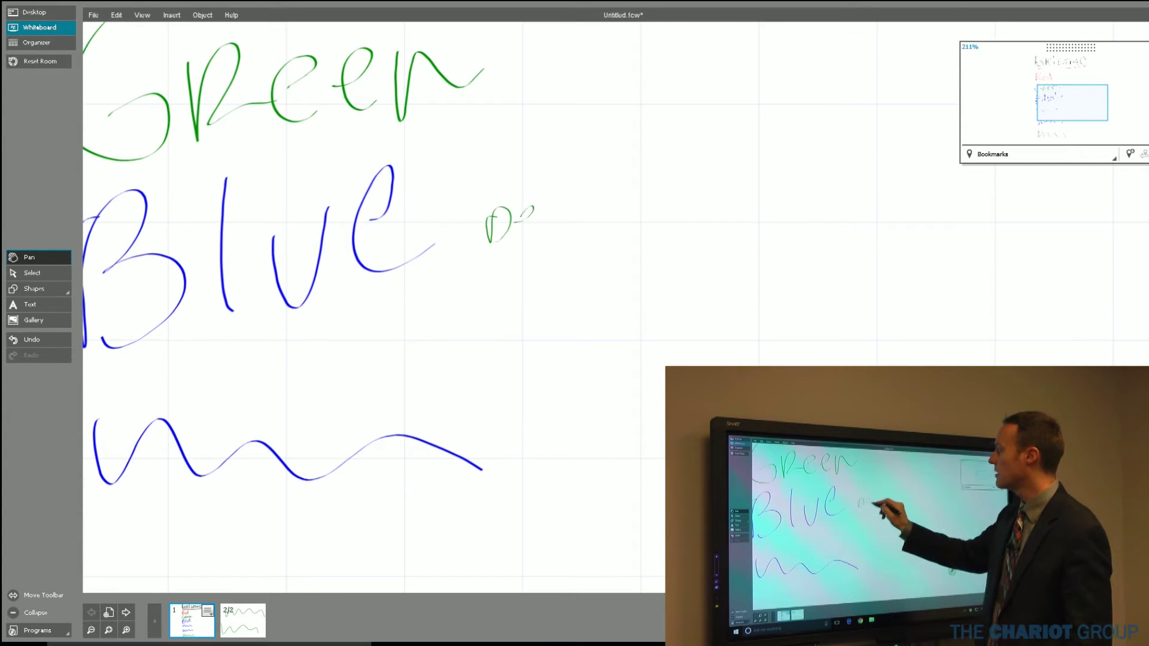
drag(553, 248, 598, 286)
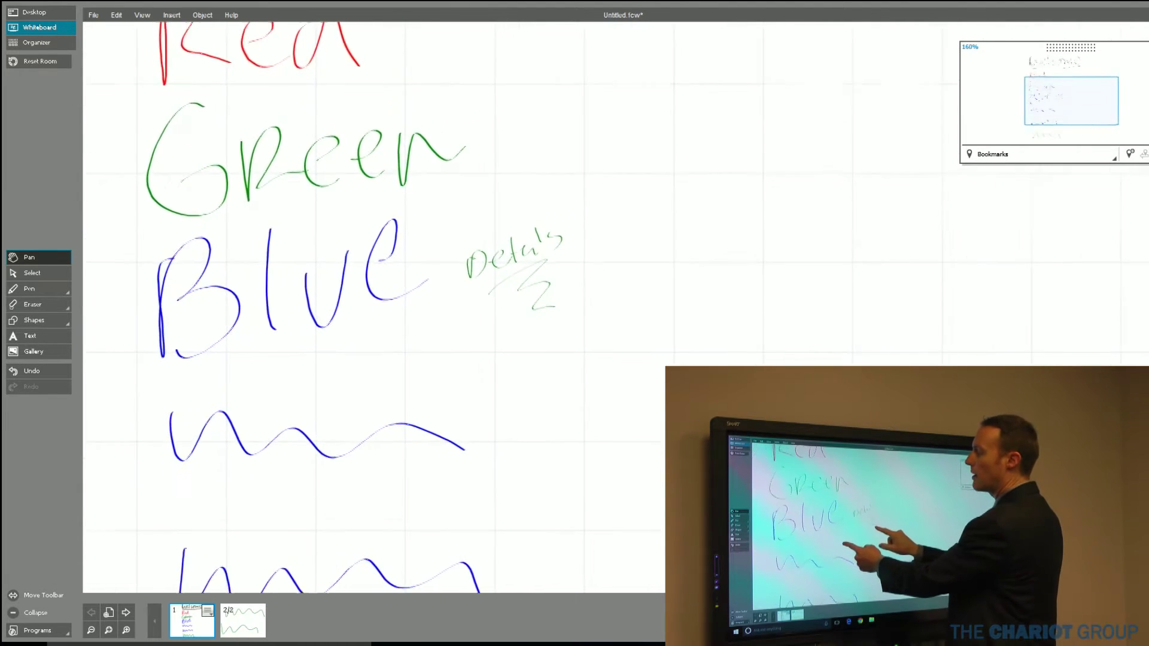
Examine how the overview window's frame follows the visible area of page 1 at different magnifications
scroll(383, 371, down, 3)
drag(539, 233, 569, 350)
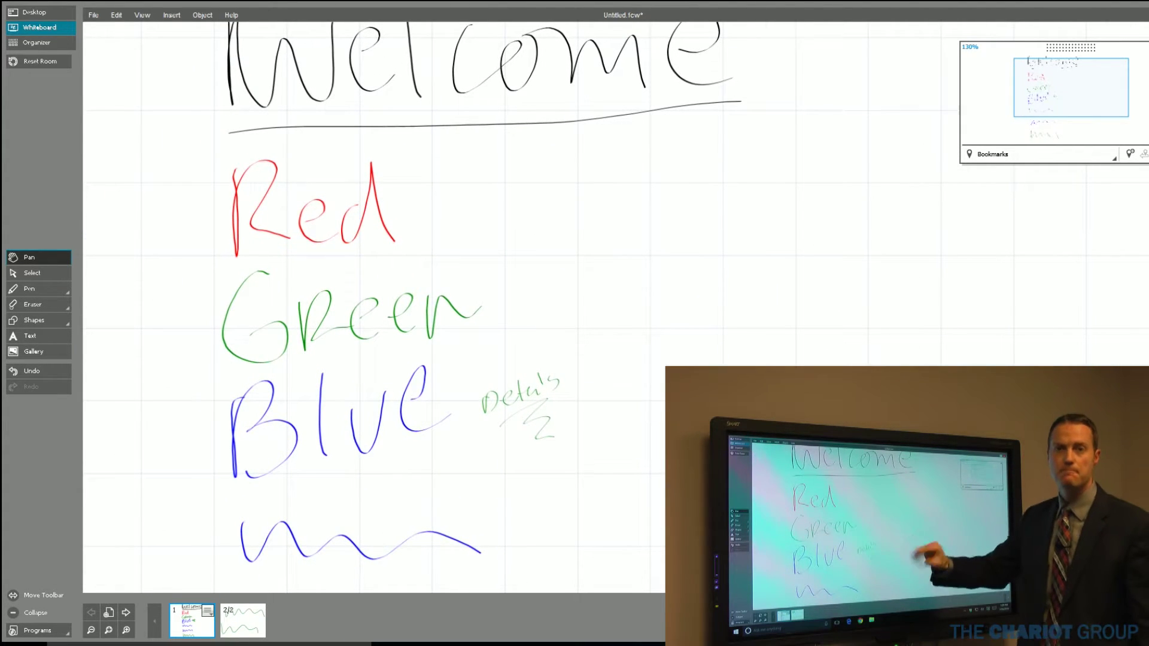
mouse_move(659, 419)
mouse_down()
mouse_move(789, 320)
mouse_move(679, 314)
mouse_up()
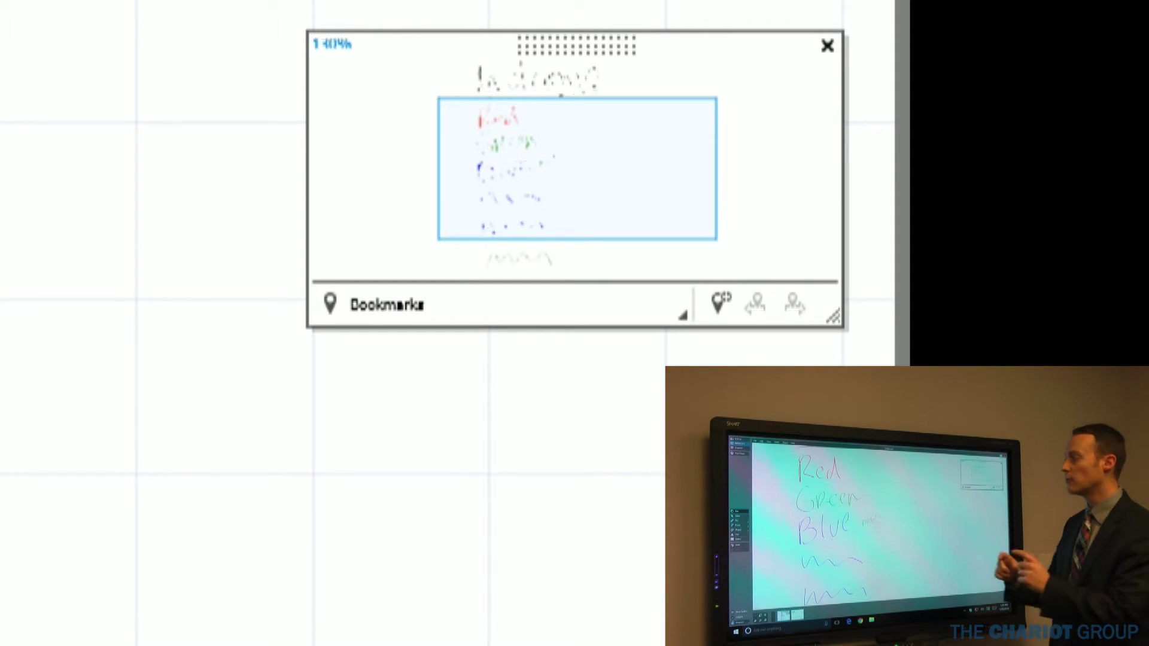
scroll(448, 419, up, 4)
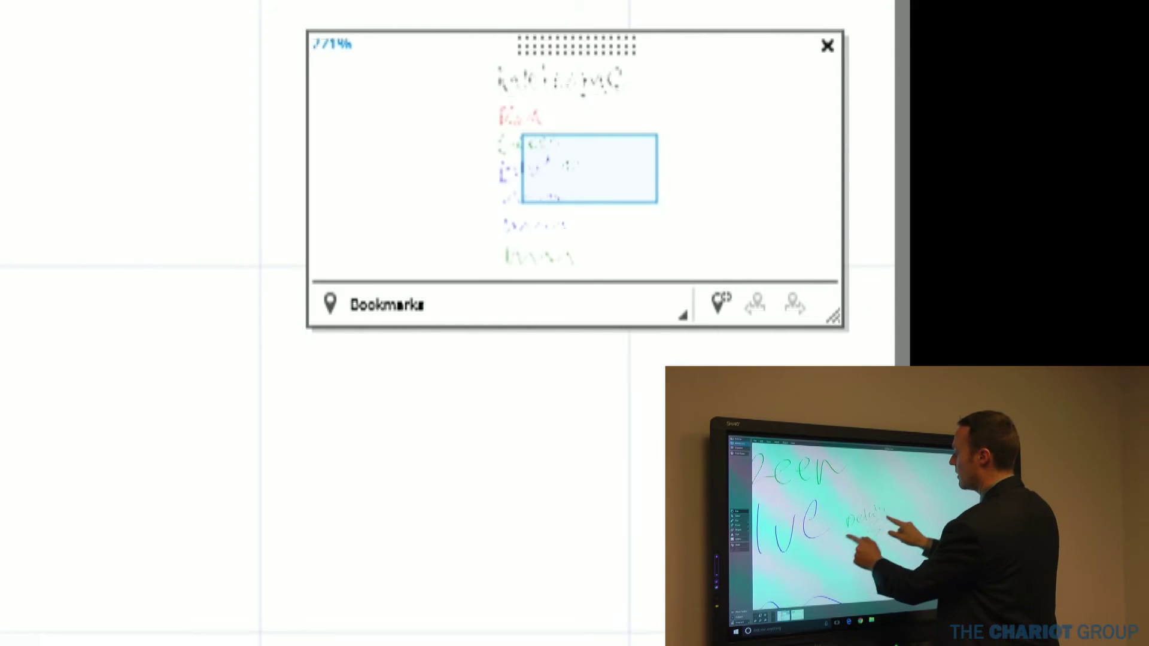
scroll(359, 323, up, 5)
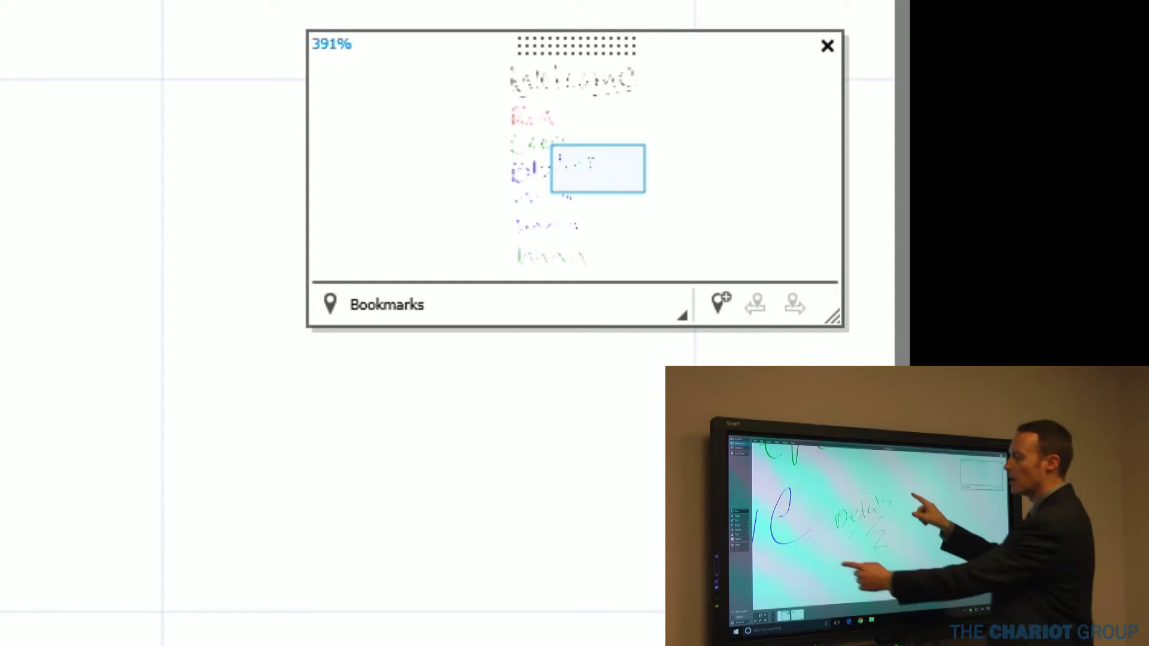
scroll(359, 323, down, 3)
scroll(359, 323, down, 5)
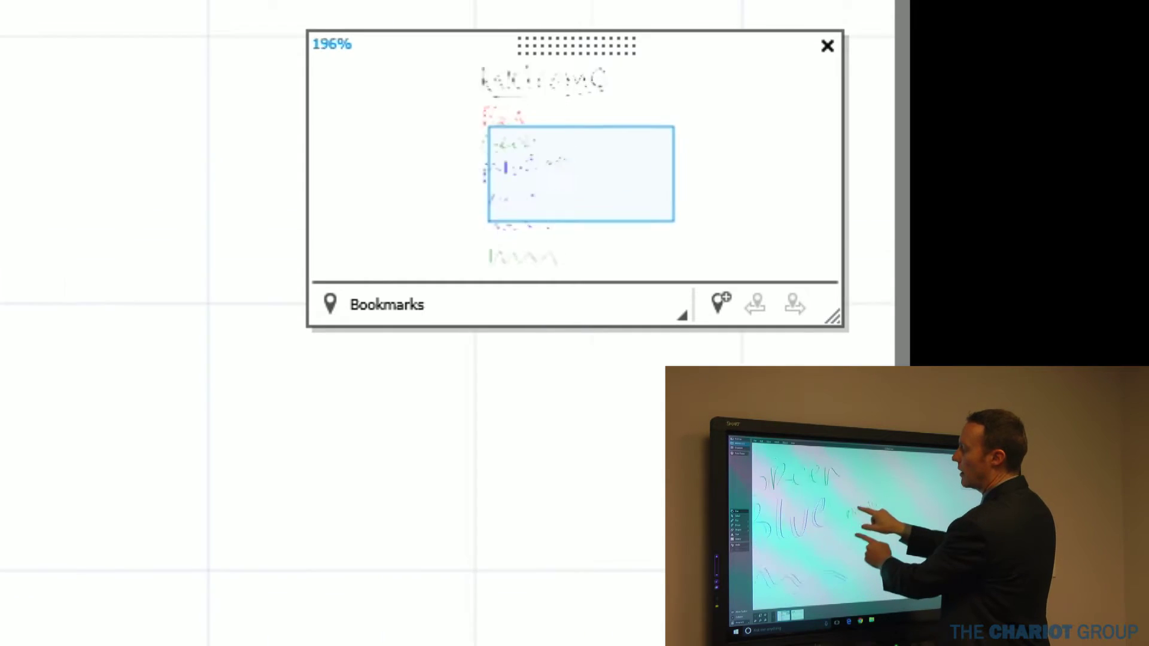
scroll(359, 323, up, 3)
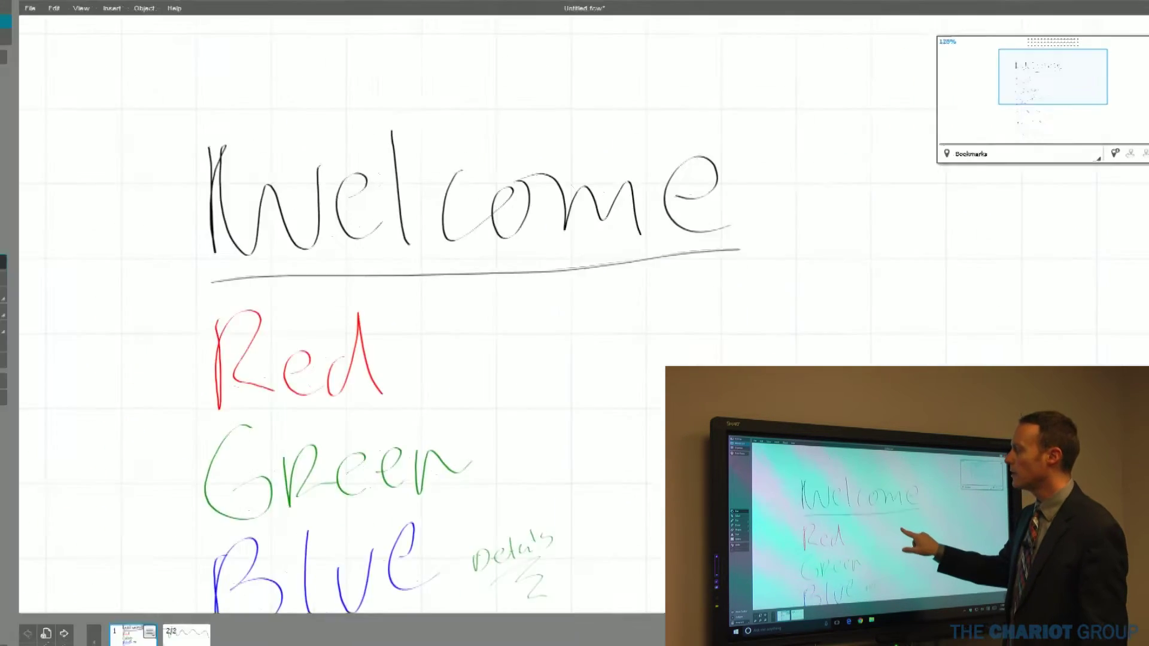
Select the underlined "Welcome" heading and shift it slightly up and to the left
click(48, 155)
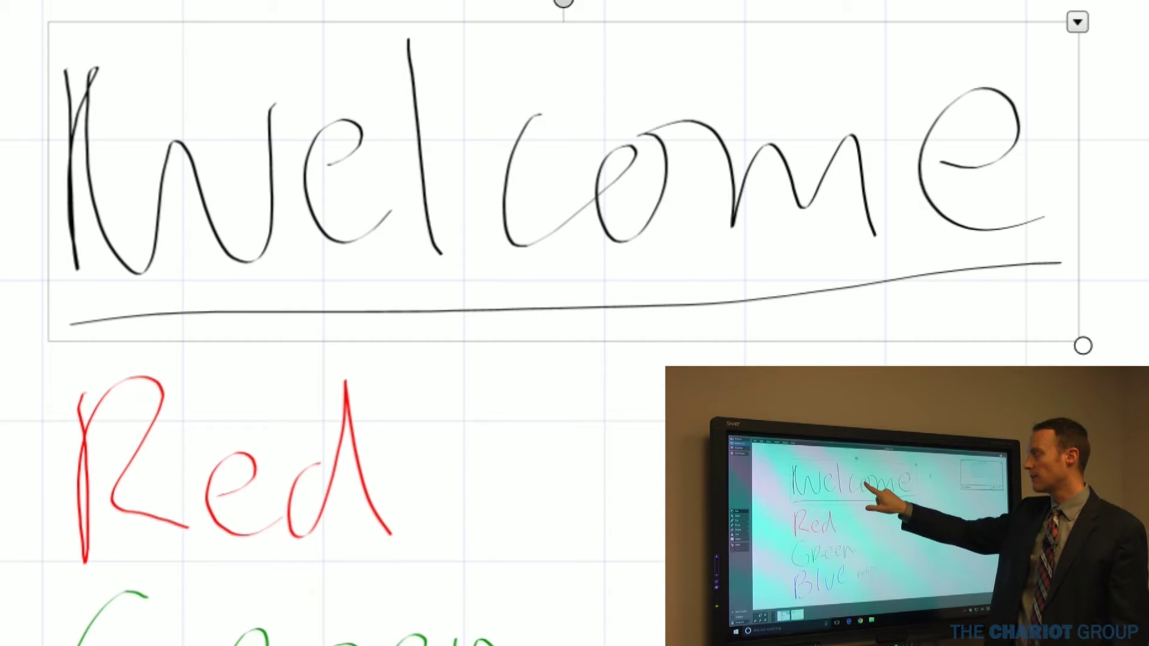
drag(623, 191, 608, 170)
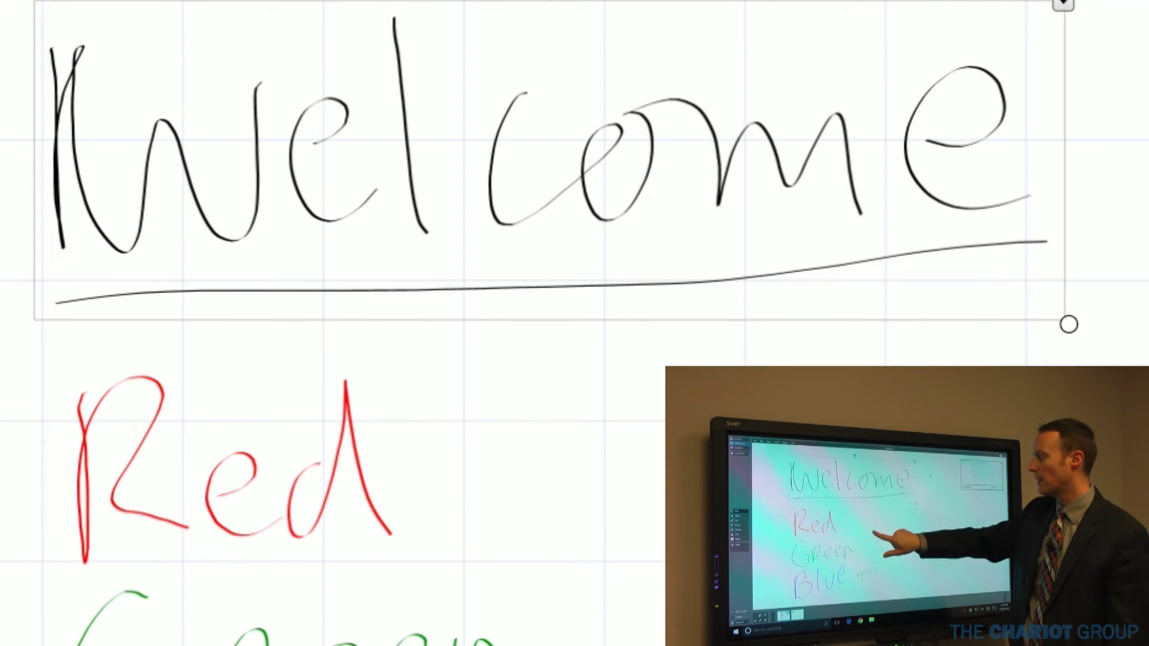
Select the handwritten word "Green" and shift it slightly to the right
drag(688, 478, 736, 328)
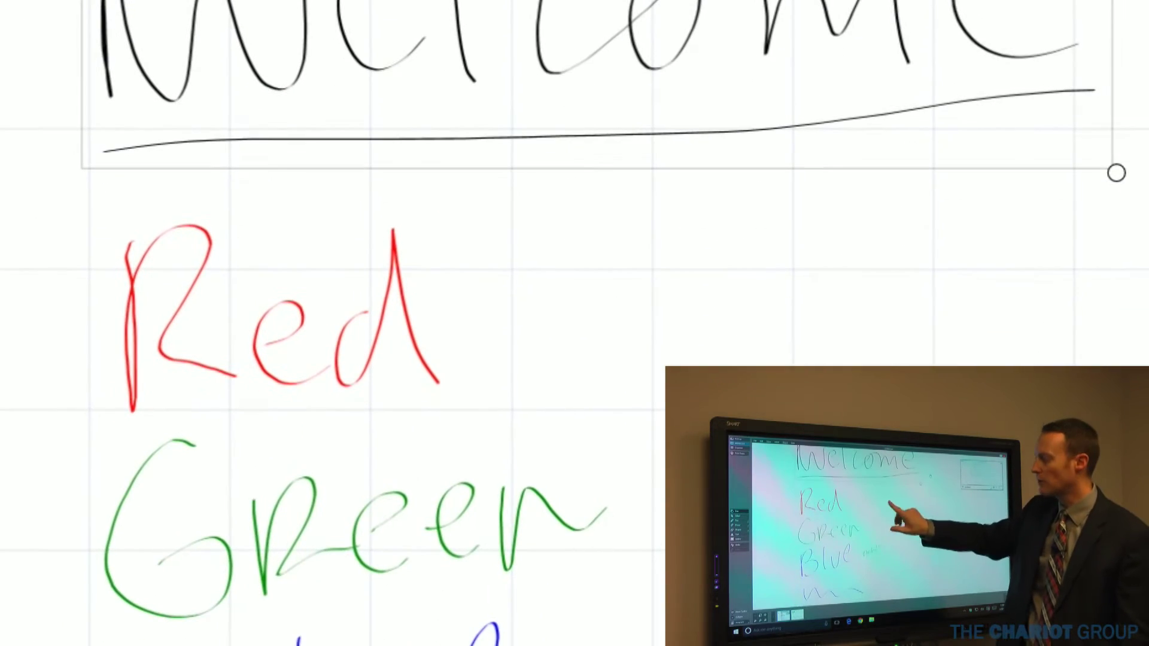
drag(299, 532, 268, 484)
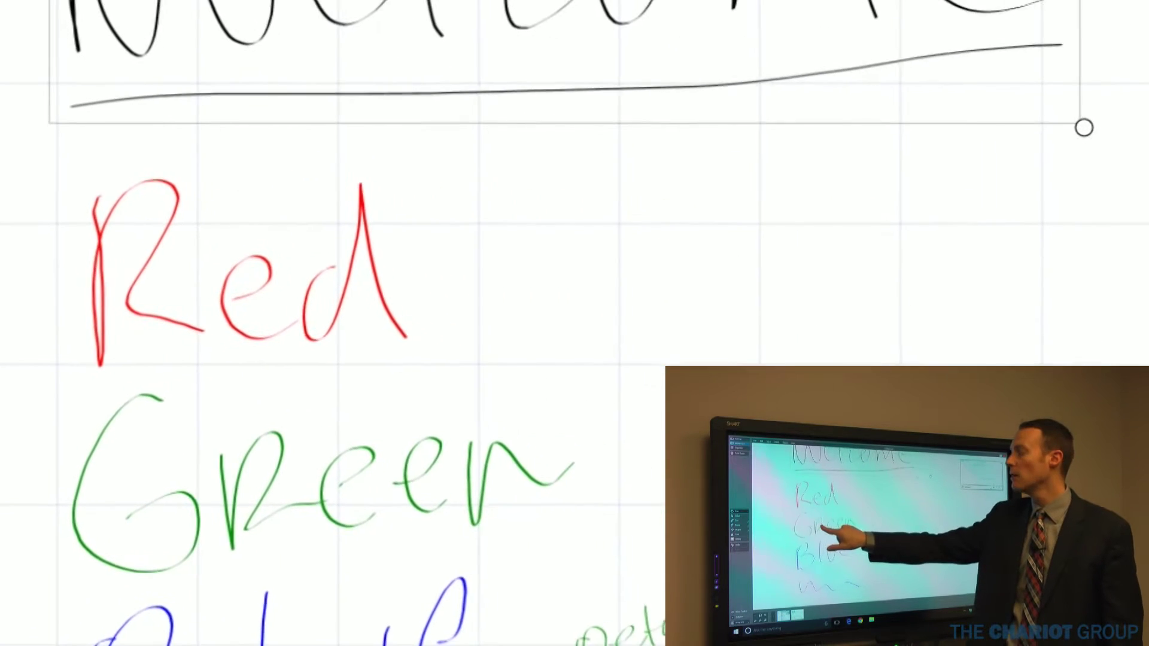
click(287, 491)
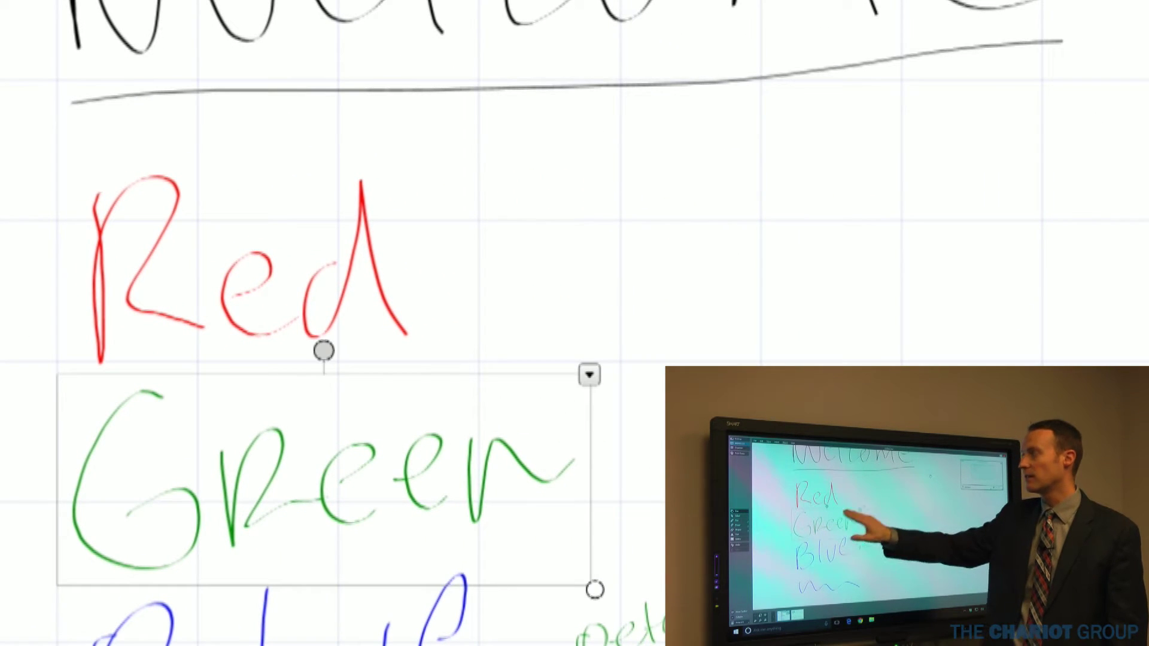
mouse_move(323, 479)
mouse_down()
mouse_move(666, 446)
mouse_move(266, 469)
mouse_move(594, 466)
mouse_move(348, 462)
mouse_move(331, 478)
mouse_up()
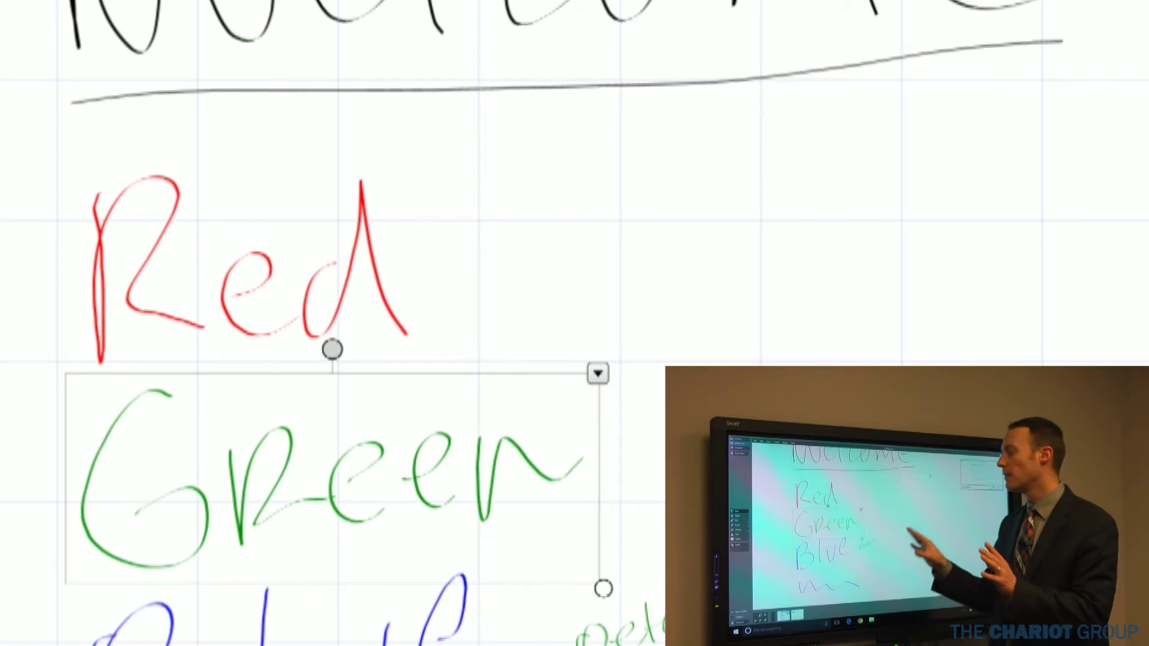
Clear the selection and shift the handwritten word "Green" slightly to the left
click(897, 583)
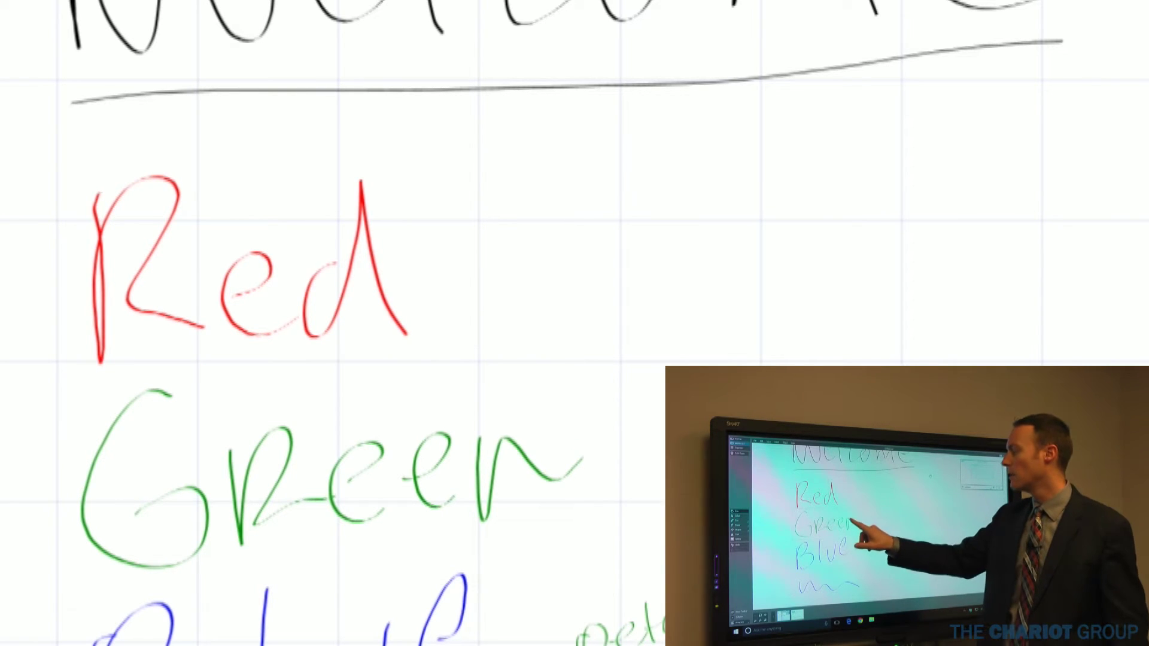
click(479, 473)
mouse_move(496, 479)
mouse_down()
mouse_move(310, 507)
mouse_move(472, 477)
mouse_up()
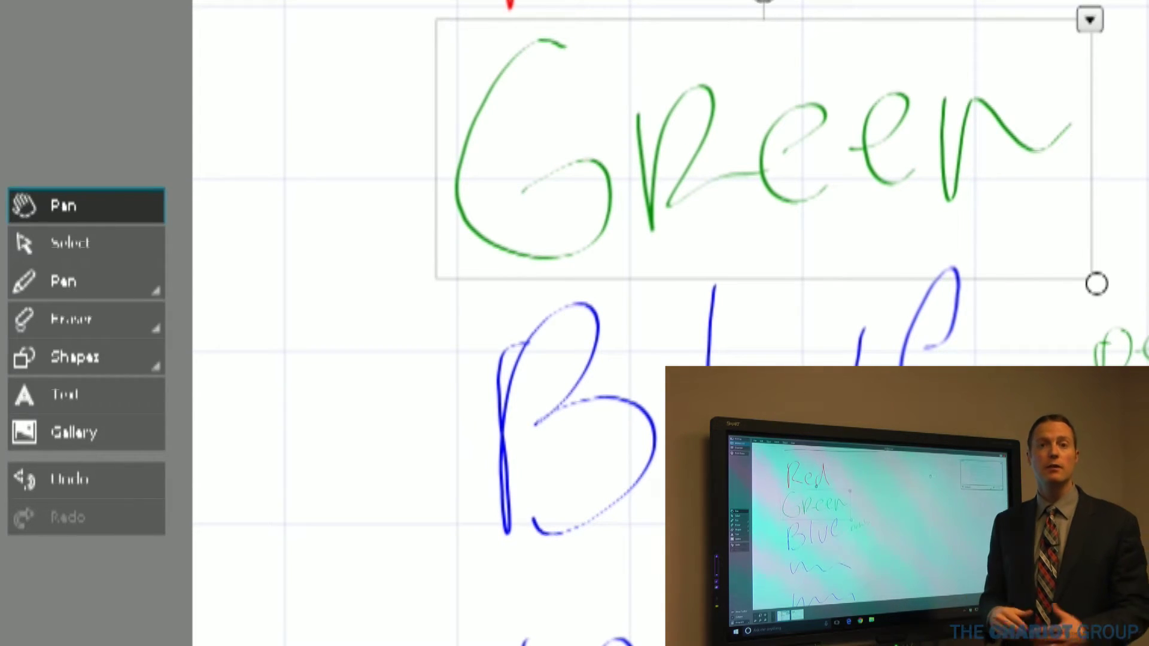
Box-select the handwritten words "Red", "Green" and "Blue" together, and clear the selection
drag(598, 12, 624, 218)
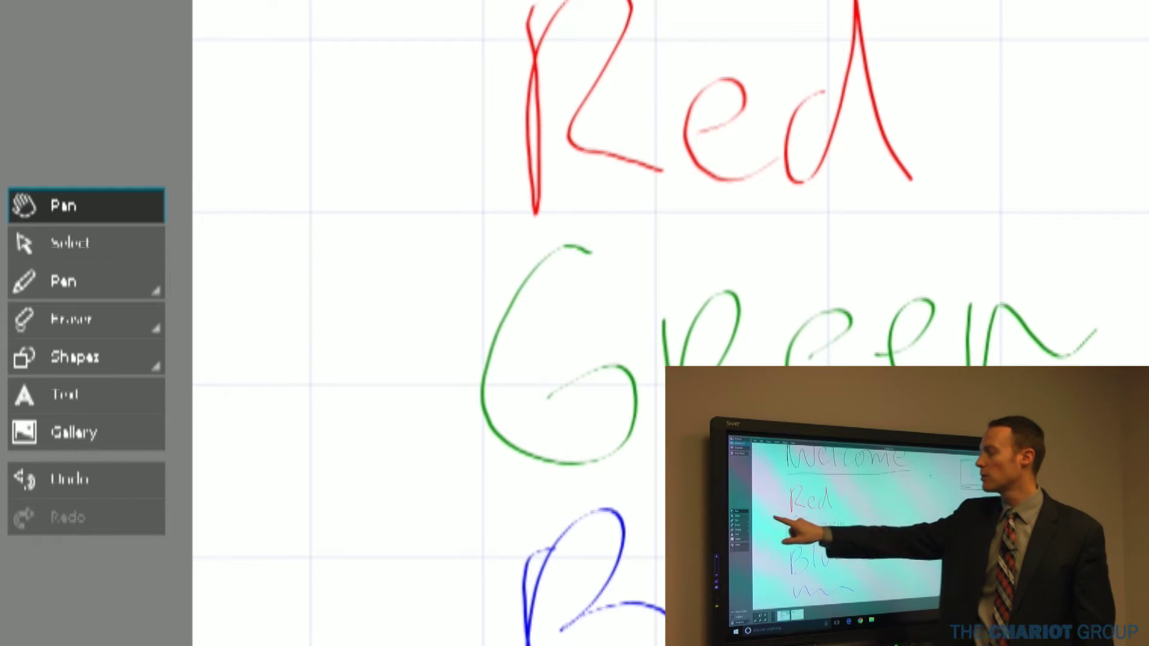
click(70, 243)
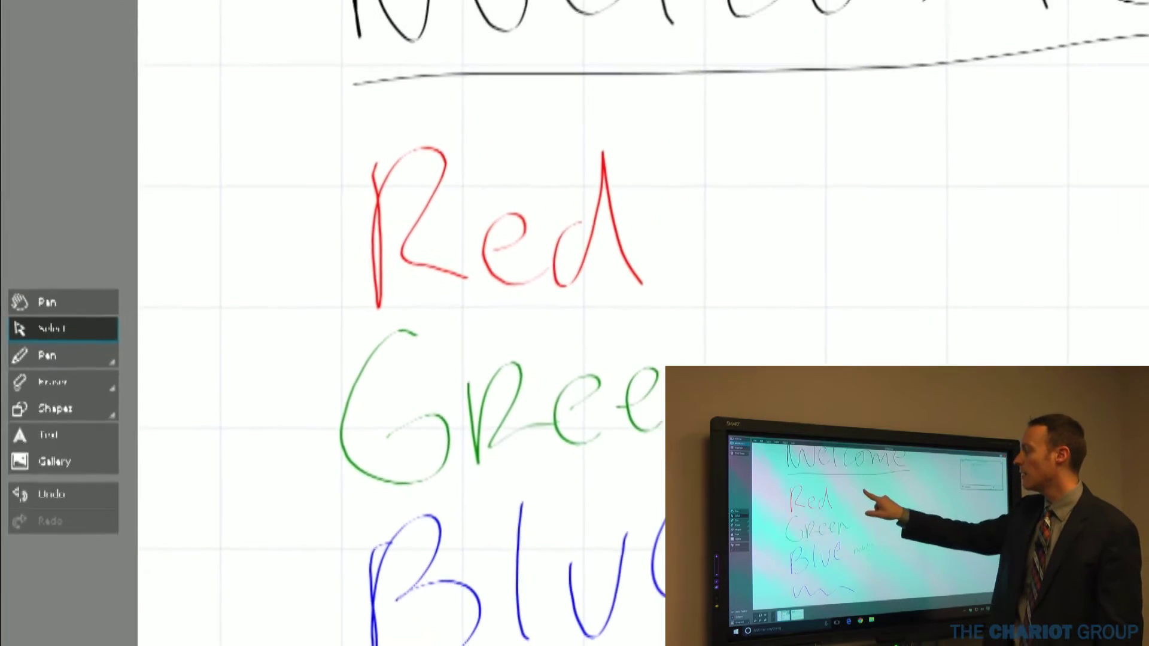
mouse_move(733, 209)
mouse_down()
mouse_move(934, 413)
mouse_move(1012, 437)
mouse_move(862, 300)
mouse_move(1004, 366)
mouse_up()
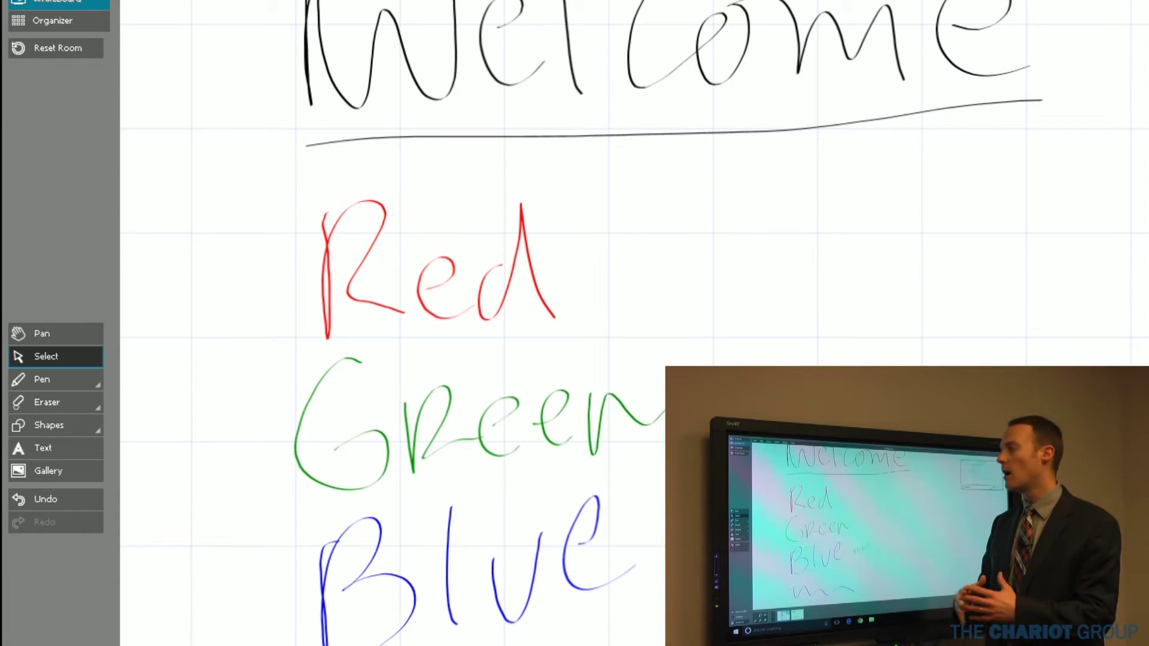
mouse_move(227, 187)
mouse_down()
mouse_move(446, 246)
mouse_move(733, 517)
mouse_move(816, 645)
mouse_up()
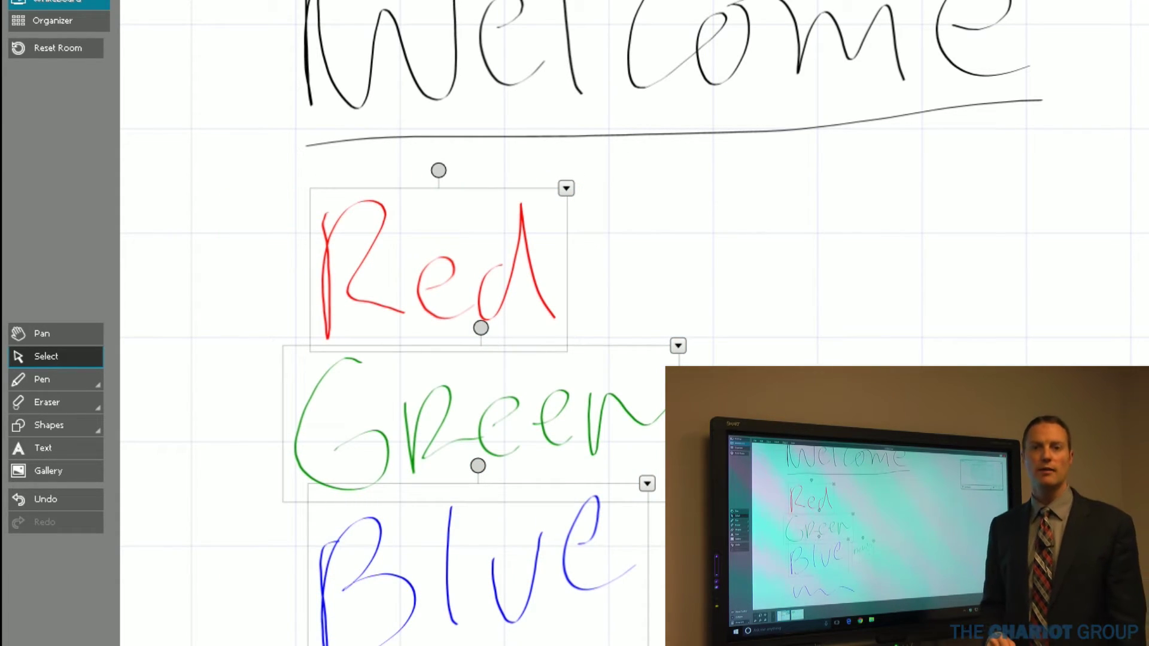
click(957, 455)
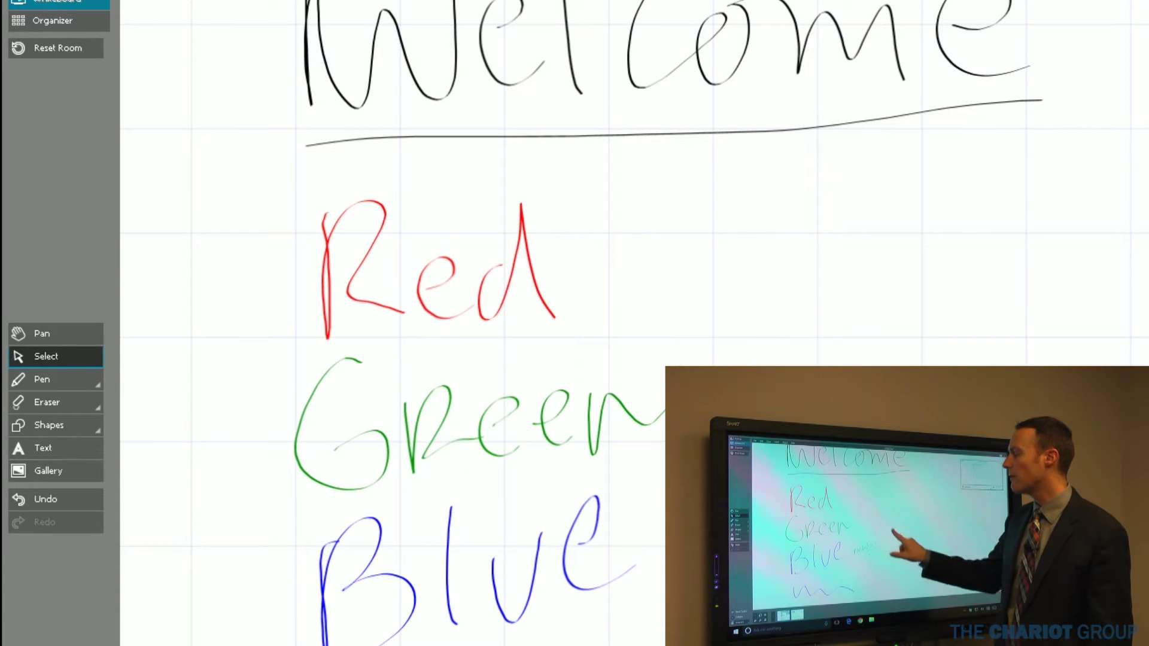
drag(928, 419, 821, 307)
drag(984, 419, 830, 274)
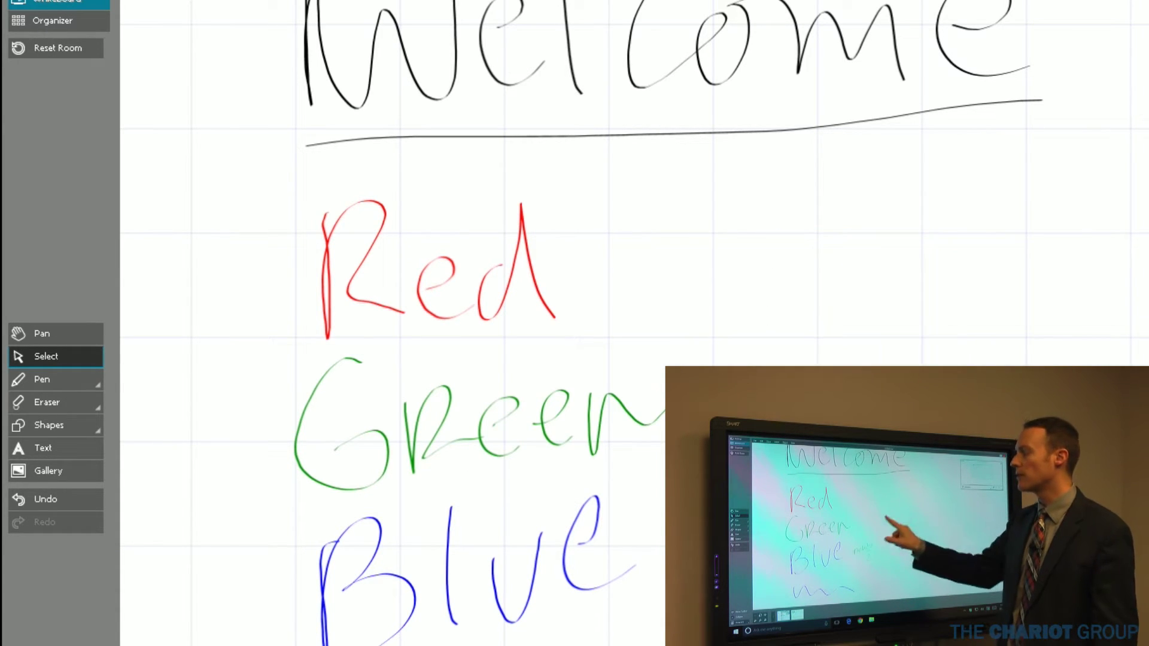
Nudge "Green" slightly left, and box-select the three colour words with the "Details" note to move them together
mouse_move(496, 422)
mouse_down()
mouse_move(912, 400)
mouse_move(473, 416)
mouse_move(903, 386)
mouse_move(487, 424)
mouse_up()
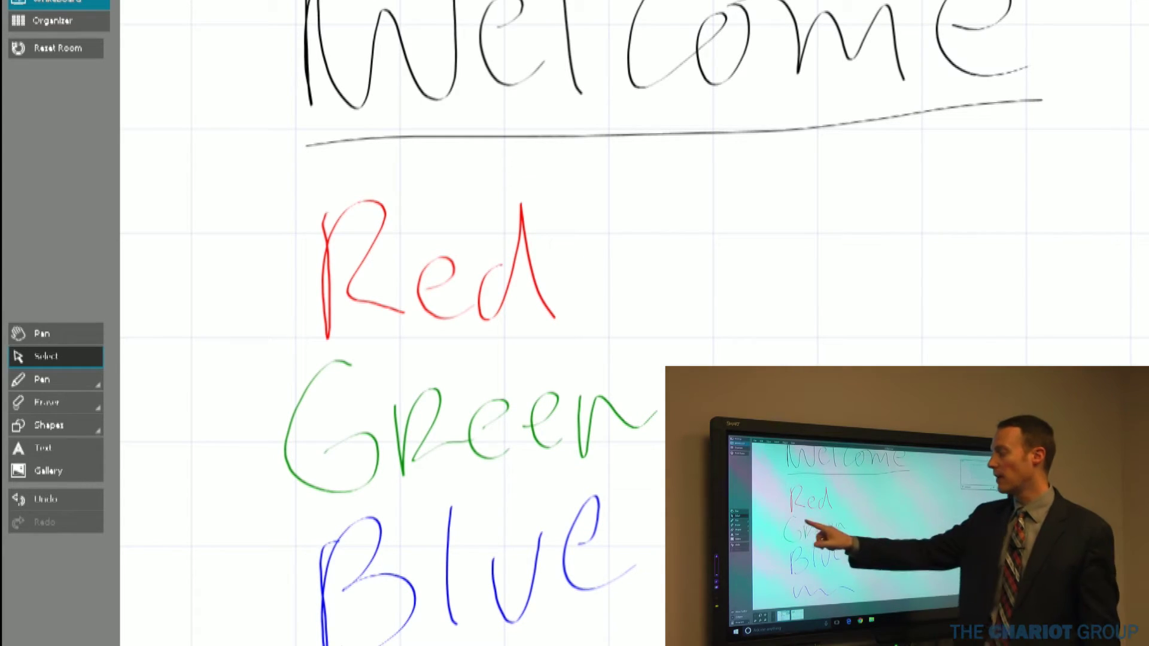
drag(249, 202, 883, 645)
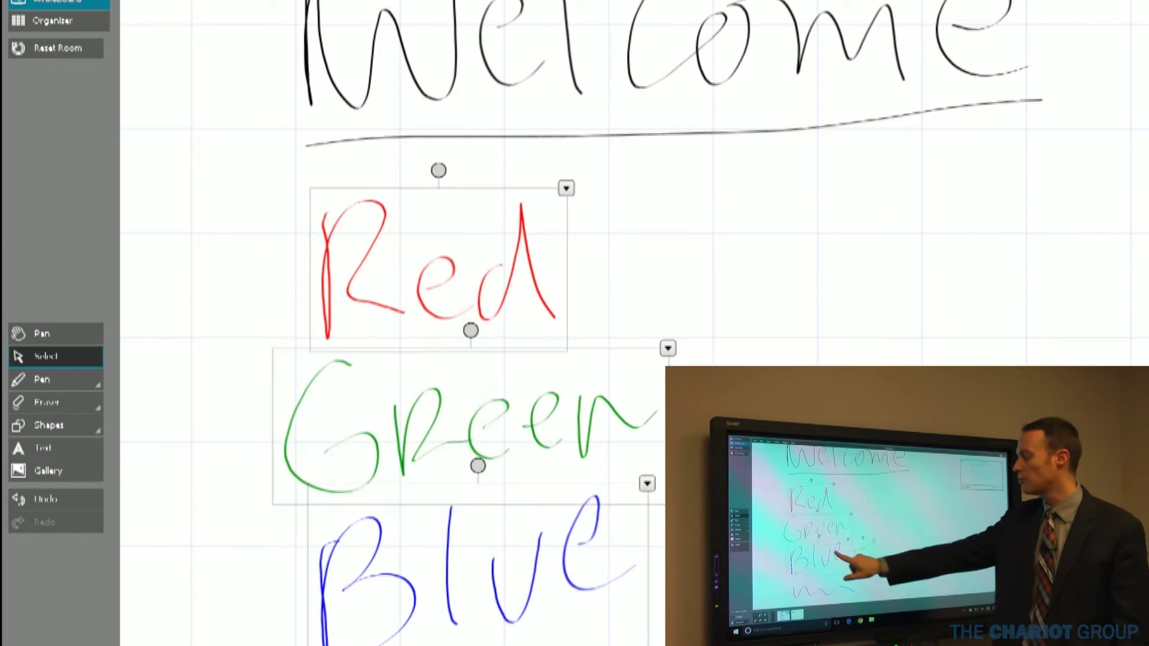
drag(568, 542, 1005, 508)
drag(907, 387, 441, 409)
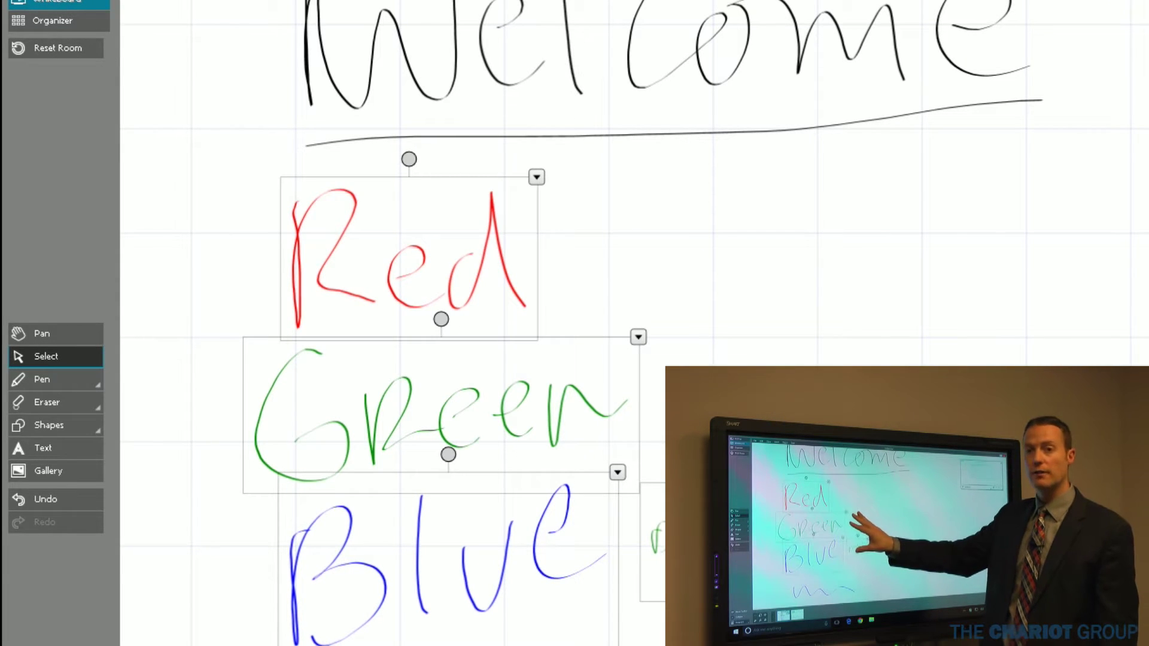
Group the selected colour words and the "Details" note into one object, and clear the selection
click(523, 337)
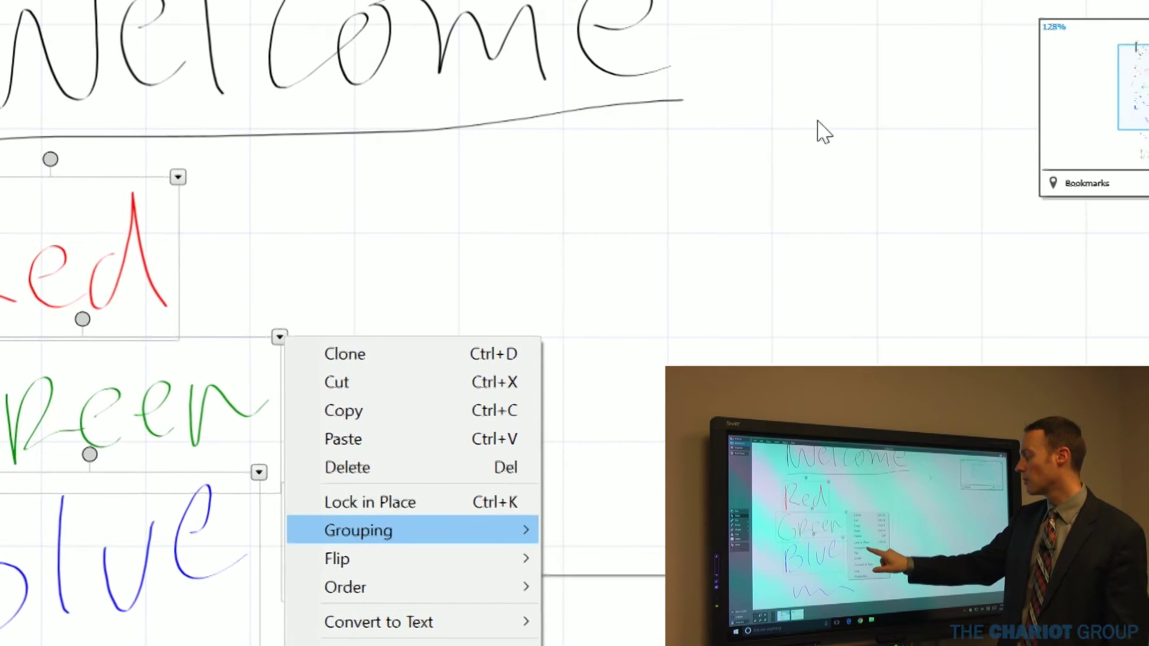
click(358, 530)
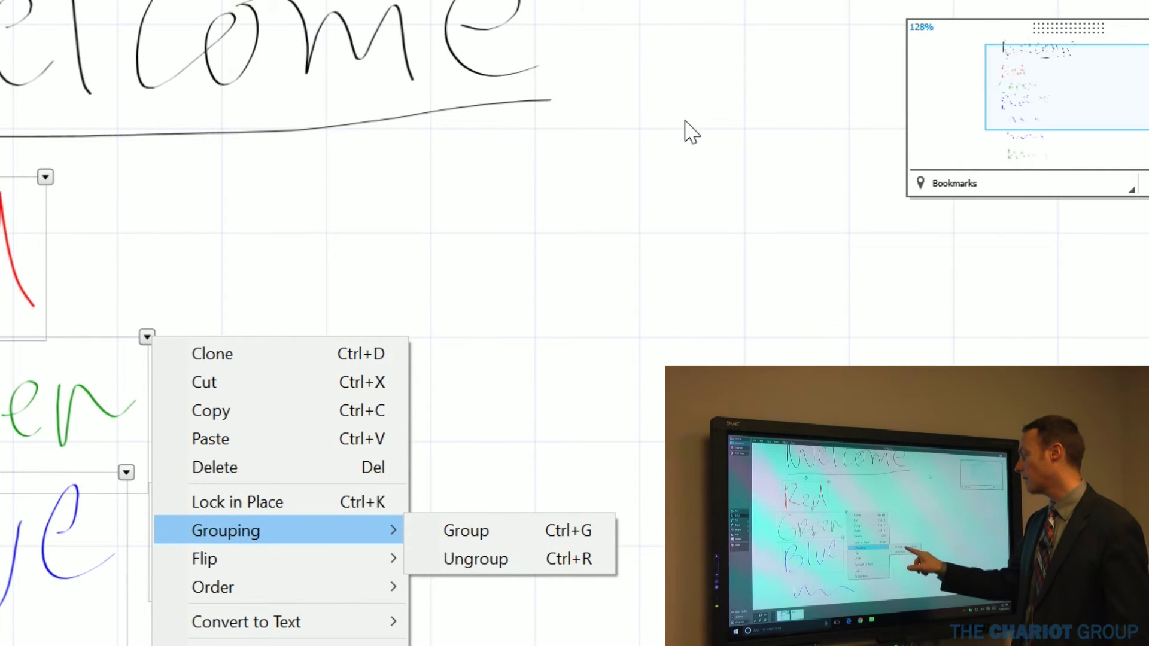
click(509, 531)
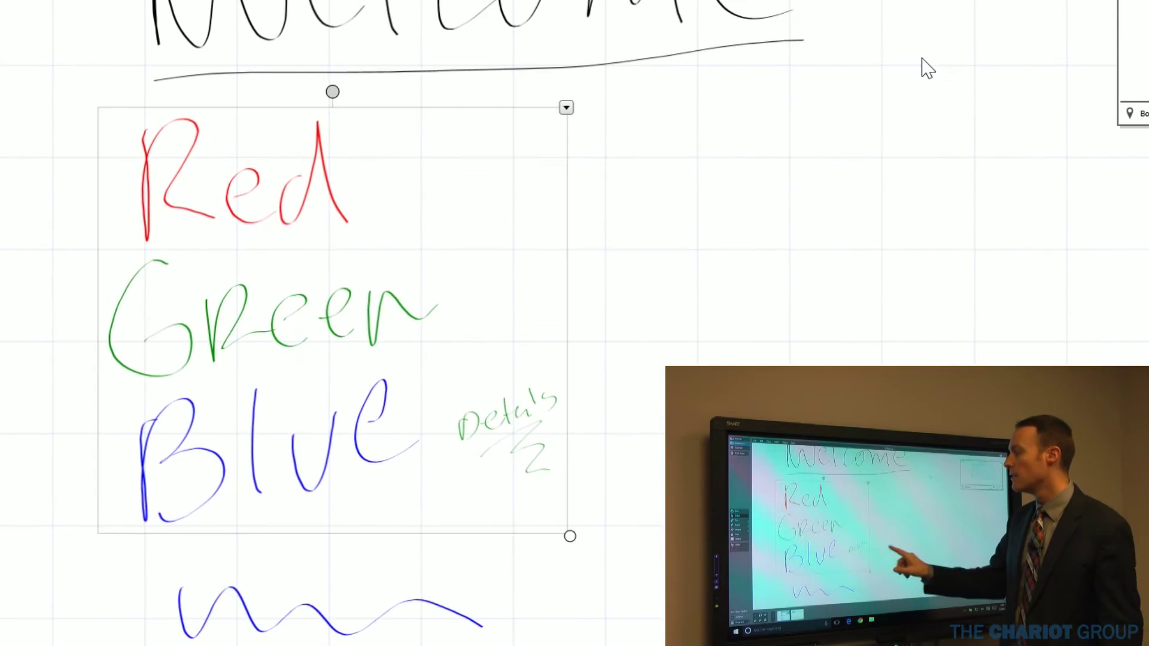
click(738, 512)
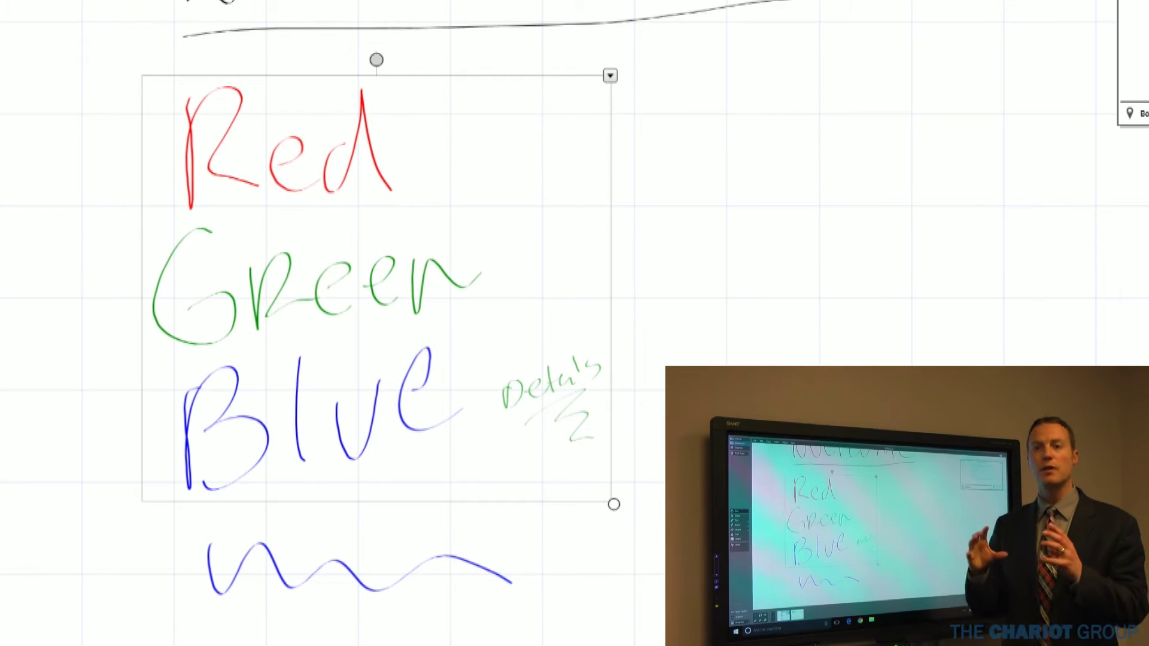
click(827, 309)
Draw two wavy green pen strokes beside "Red", one in the second-thickest line weight and one in the thickest
drag(808, 269, 838, 554)
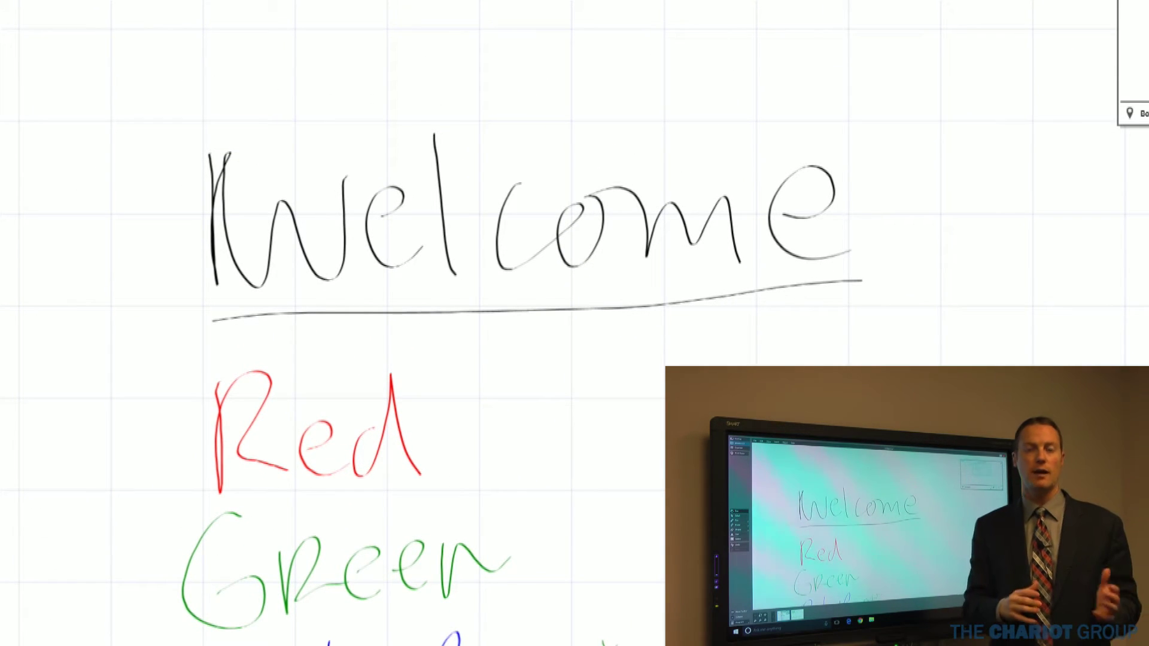
drag(883, 478, 857, 315)
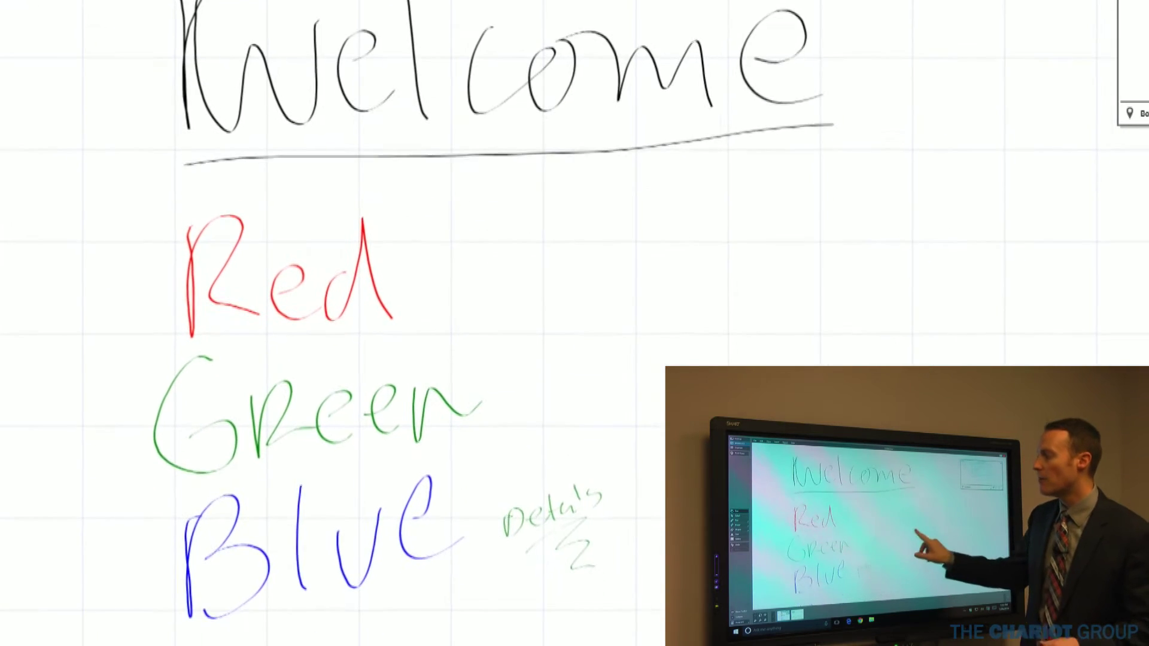
click(39, 281)
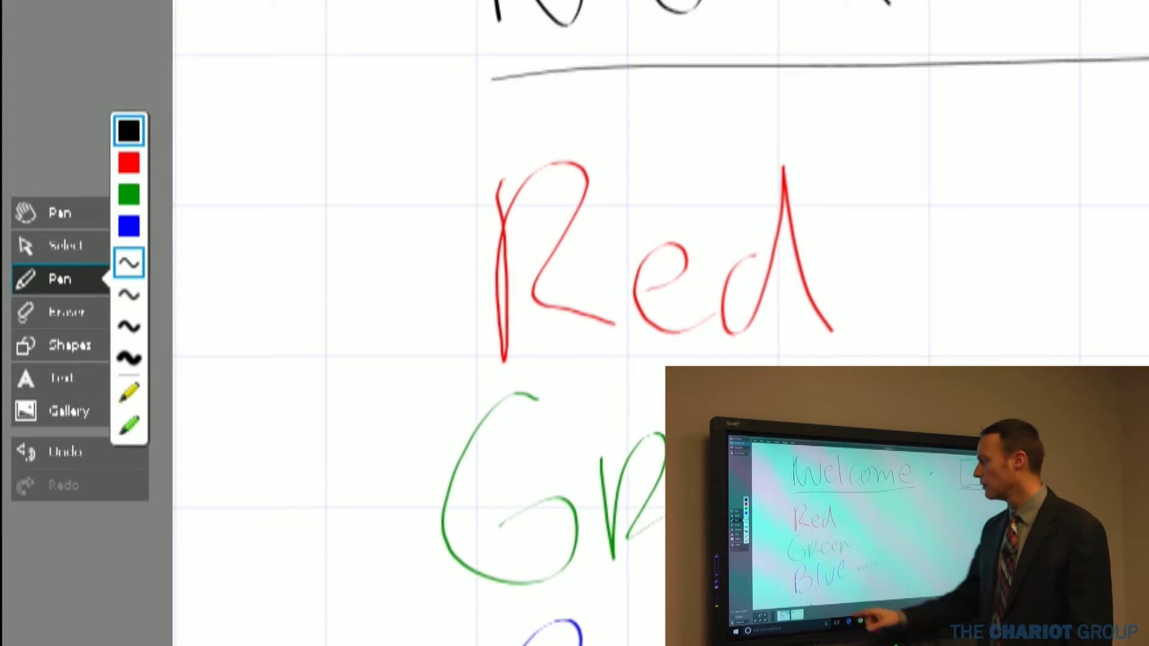
click(128, 194)
click(129, 326)
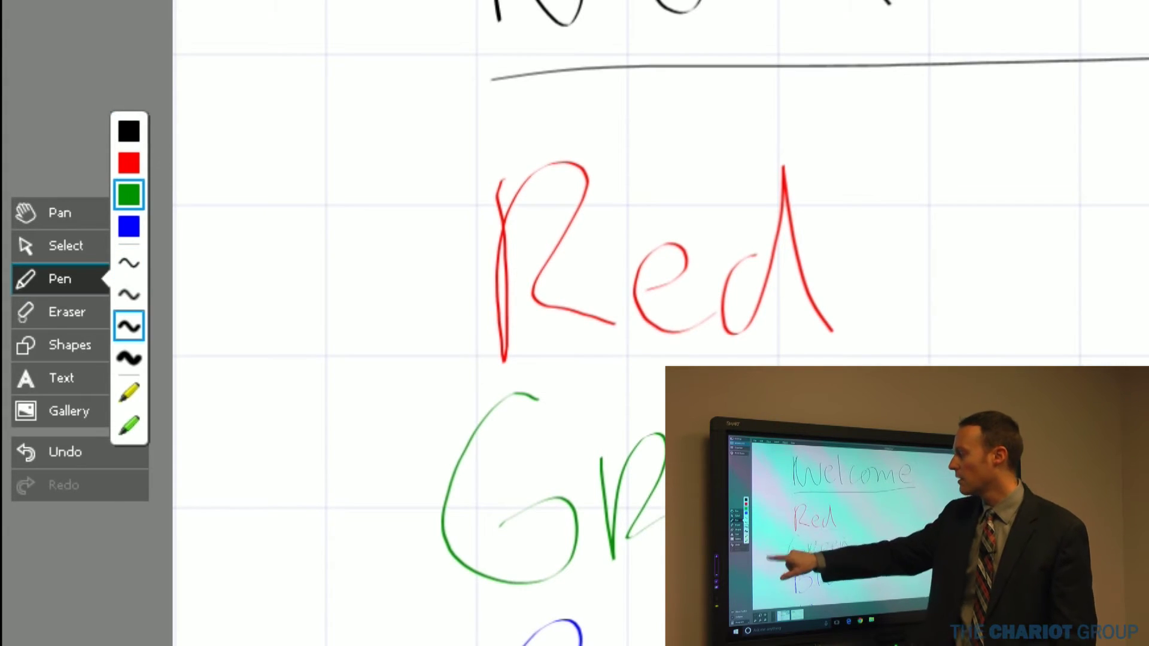
drag(776, 111, 1147, 193)
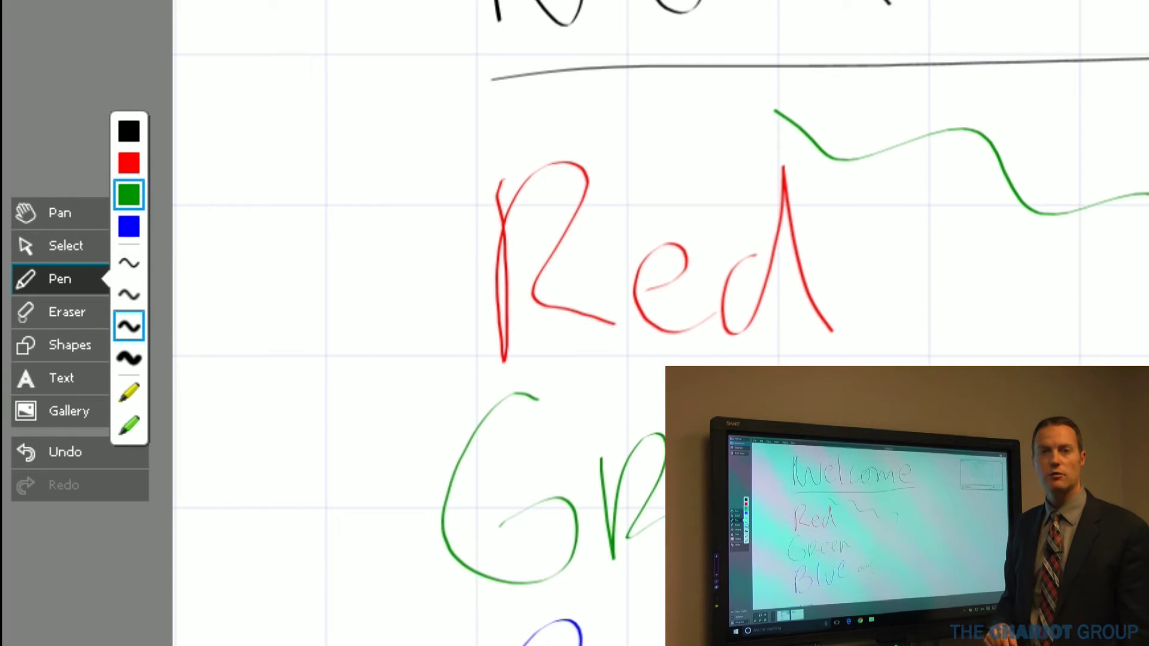
click(129, 358)
mouse_move(961, 272)
mouse_down()
mouse_move(1048, 299)
mouse_move(1126, 362)
mouse_up()
Mark the word "Red" with the yellow highlighter and underline it with a green stroke
click(128, 393)
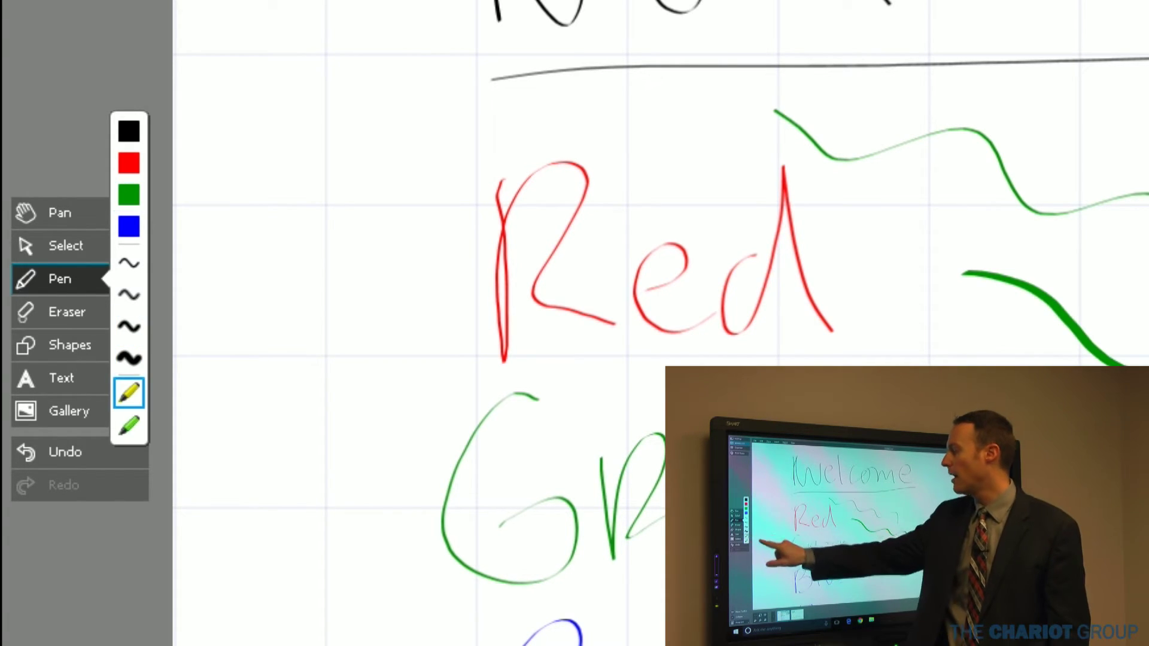
mouse_move(419, 215)
mouse_down()
mouse_move(772, 198)
mouse_move(419, 311)
mouse_move(924, 290)
mouse_up()
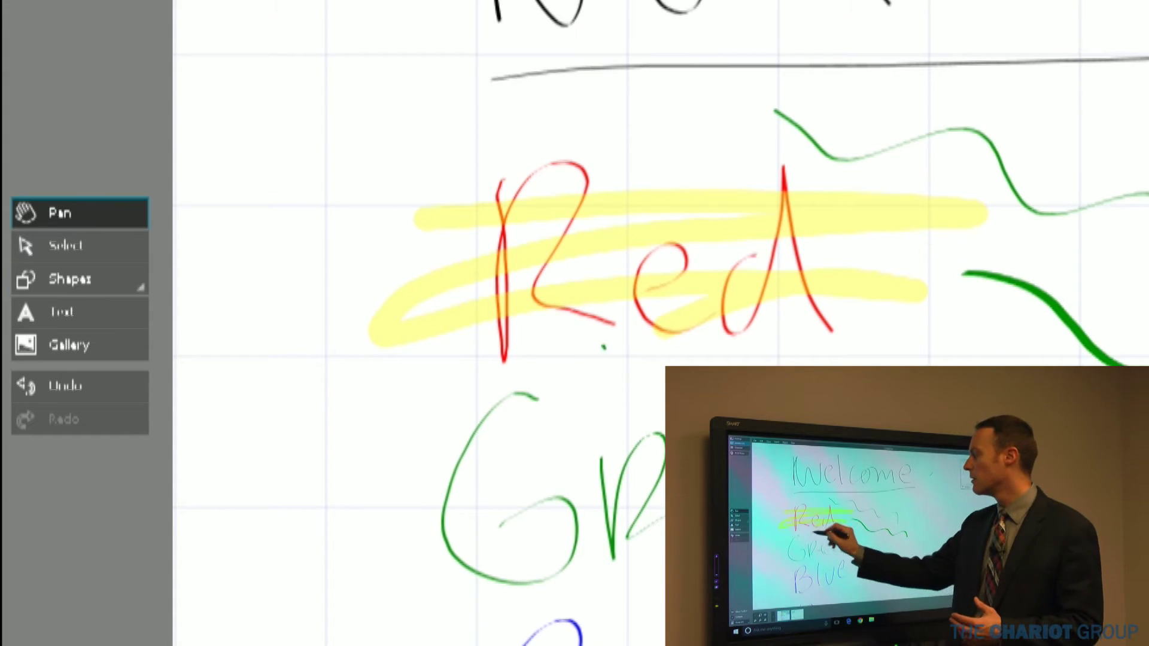
drag(603, 346, 861, 343)
click(80, 280)
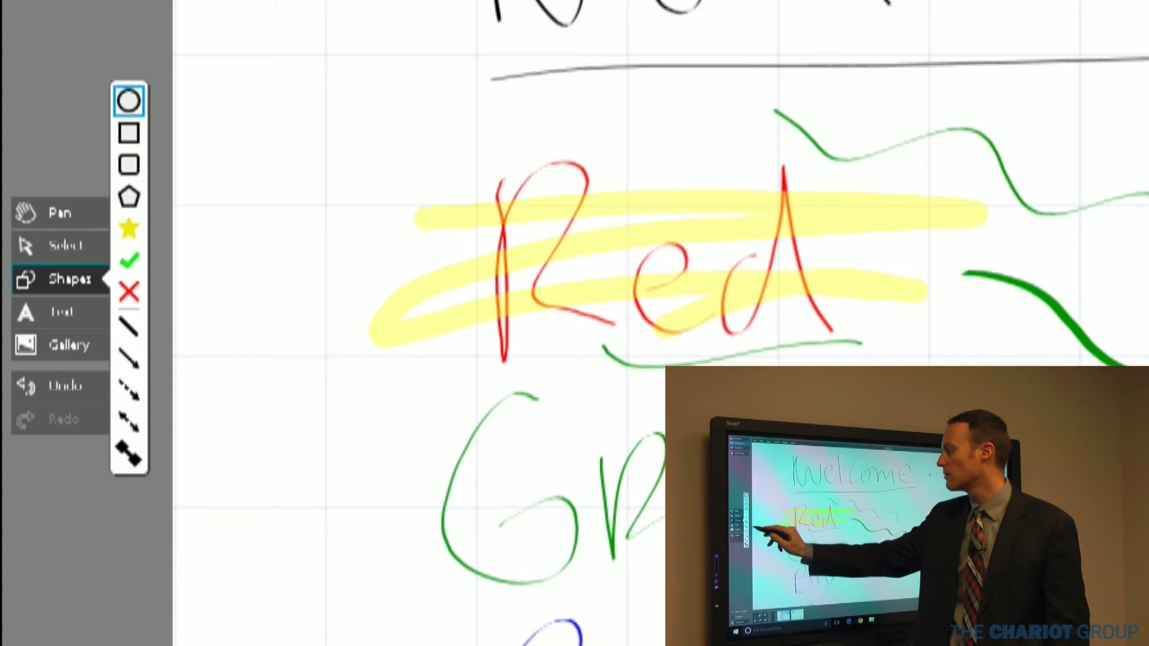
click(79, 213)
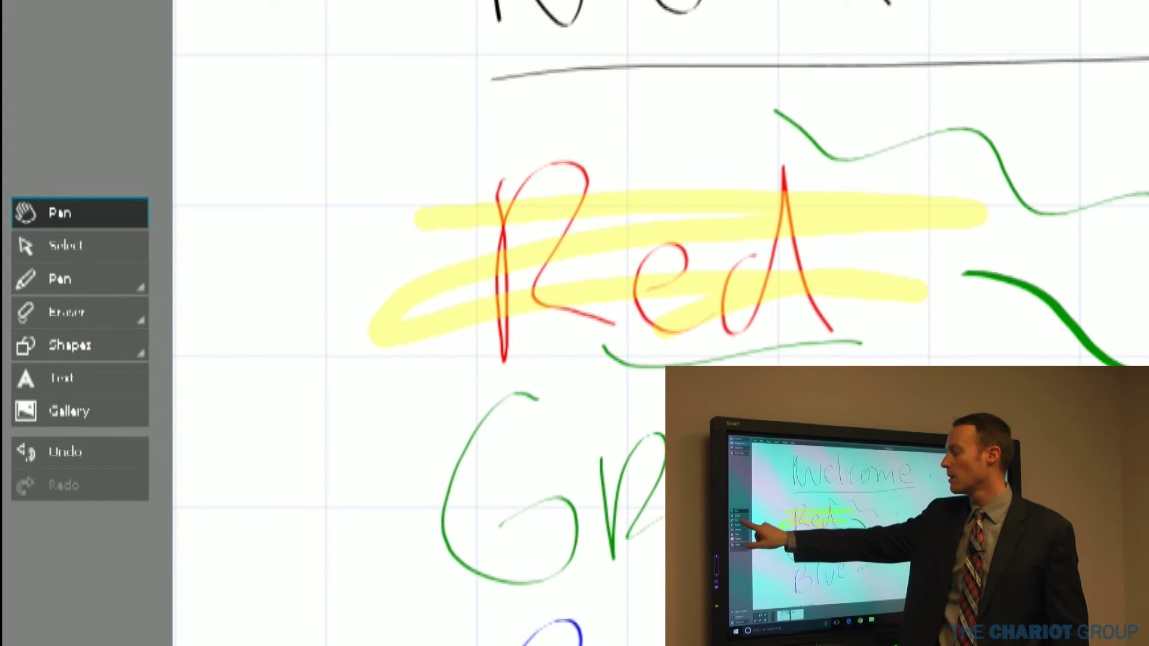
click(60, 279)
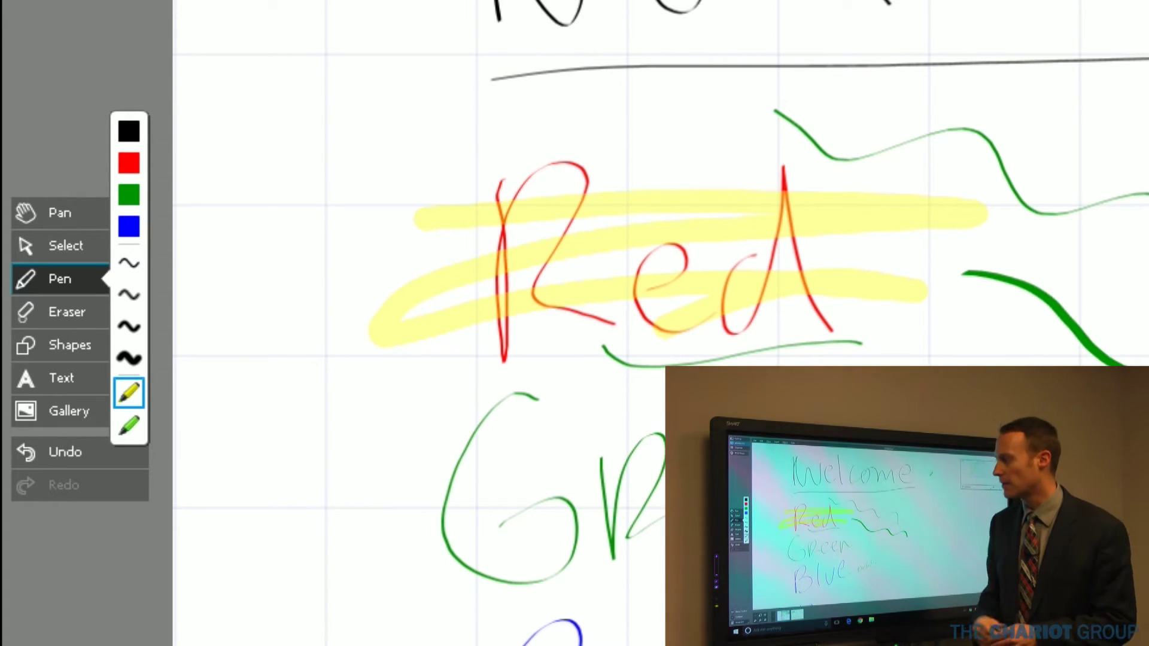
Erase "Red" with its highlighting, the green strokes and most of the words below the heading using the largest eraser
click(60, 312)
click(129, 343)
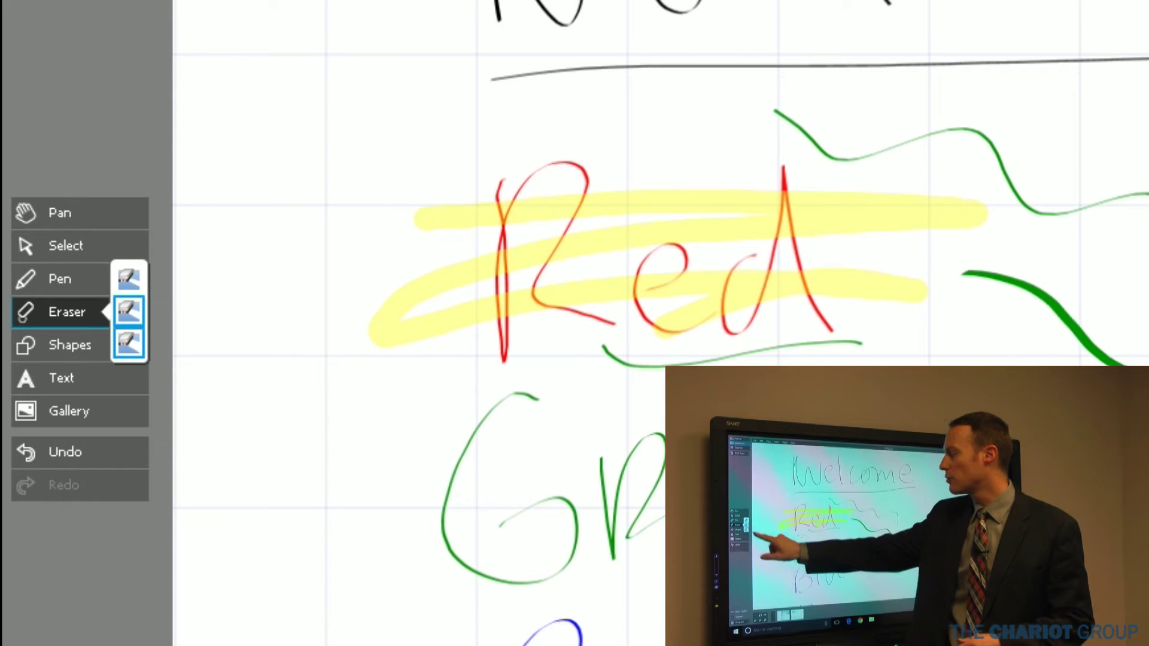
mouse_move(431, 251)
mouse_down()
mouse_move(954, 328)
mouse_move(987, 312)
mouse_up()
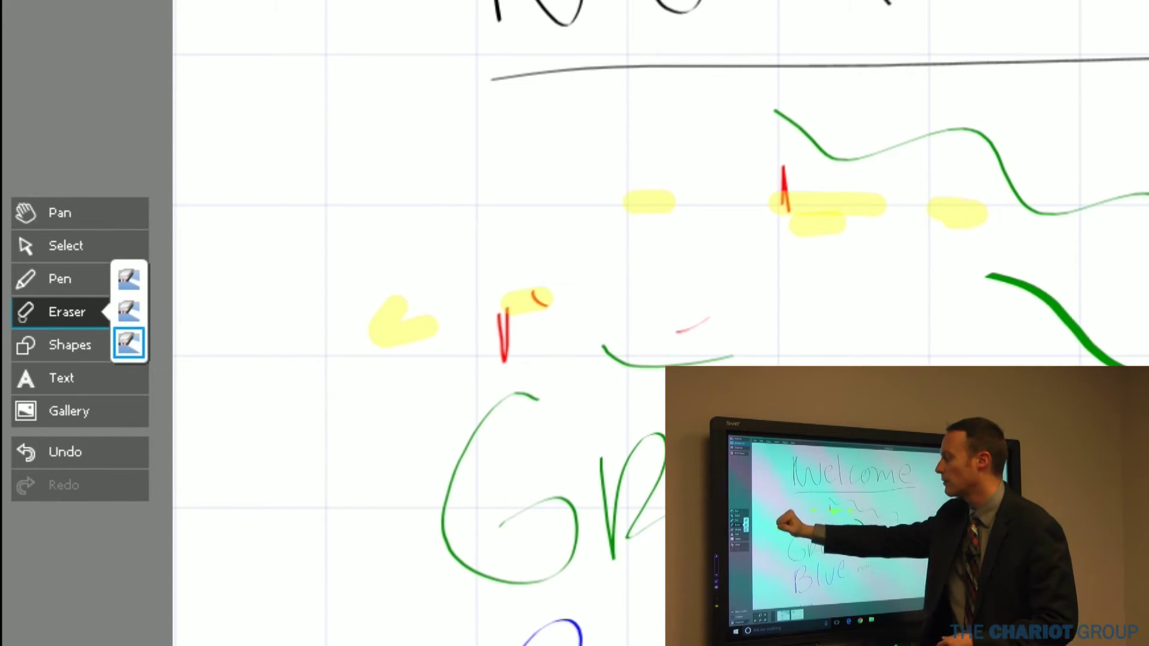
drag(438, 299, 1125, 323)
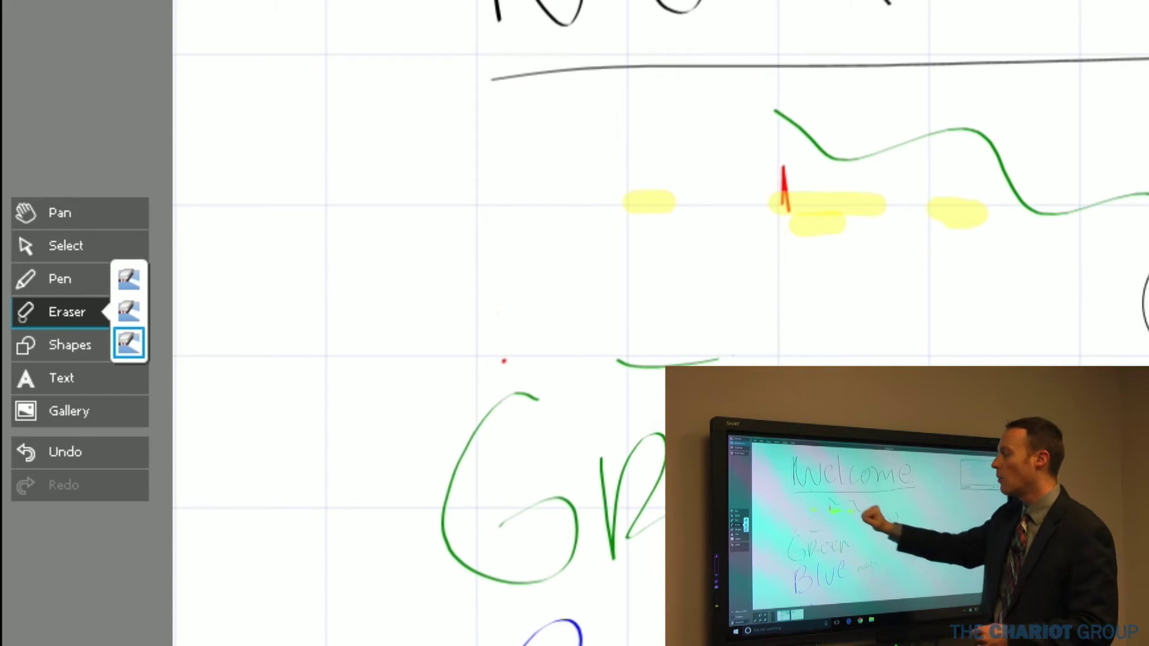
mouse_move(1048, 179)
mouse_down()
mouse_move(736, 172)
mouse_move(649, 204)
mouse_up()
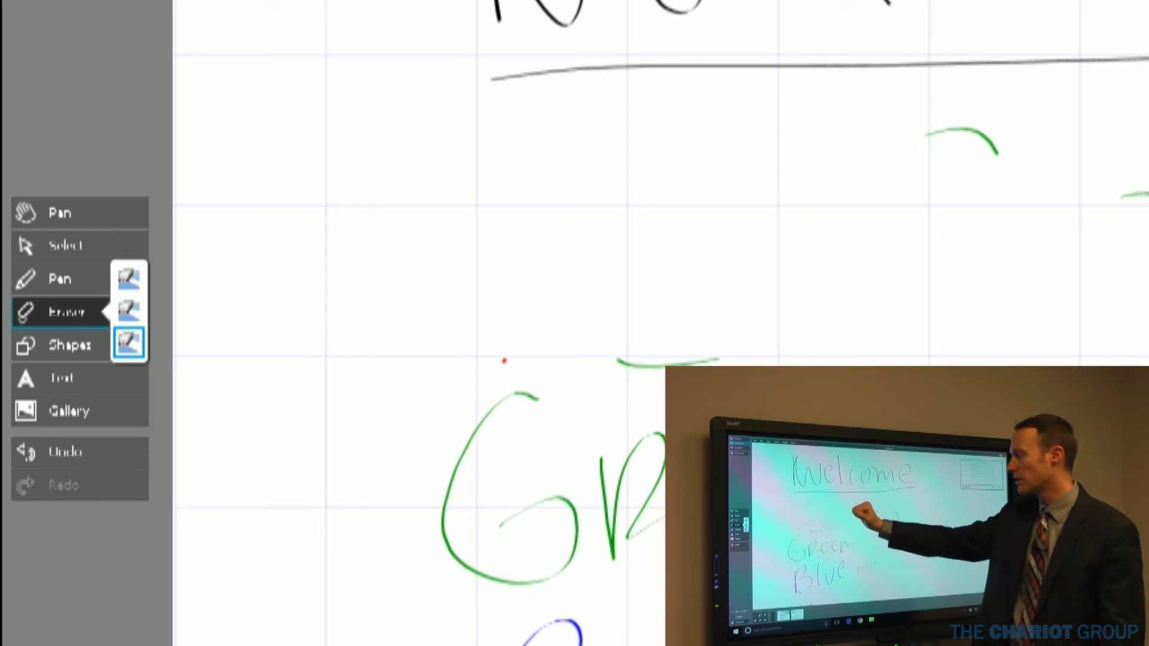
mouse_move(958, 138)
mouse_down()
mouse_move(1148, 219)
mouse_move(1148, 254)
mouse_up()
mouse_move(676, 476)
mouse_down()
mouse_move(589, 644)
mouse_move(521, 440)
mouse_move(1011, 419)
mouse_up()
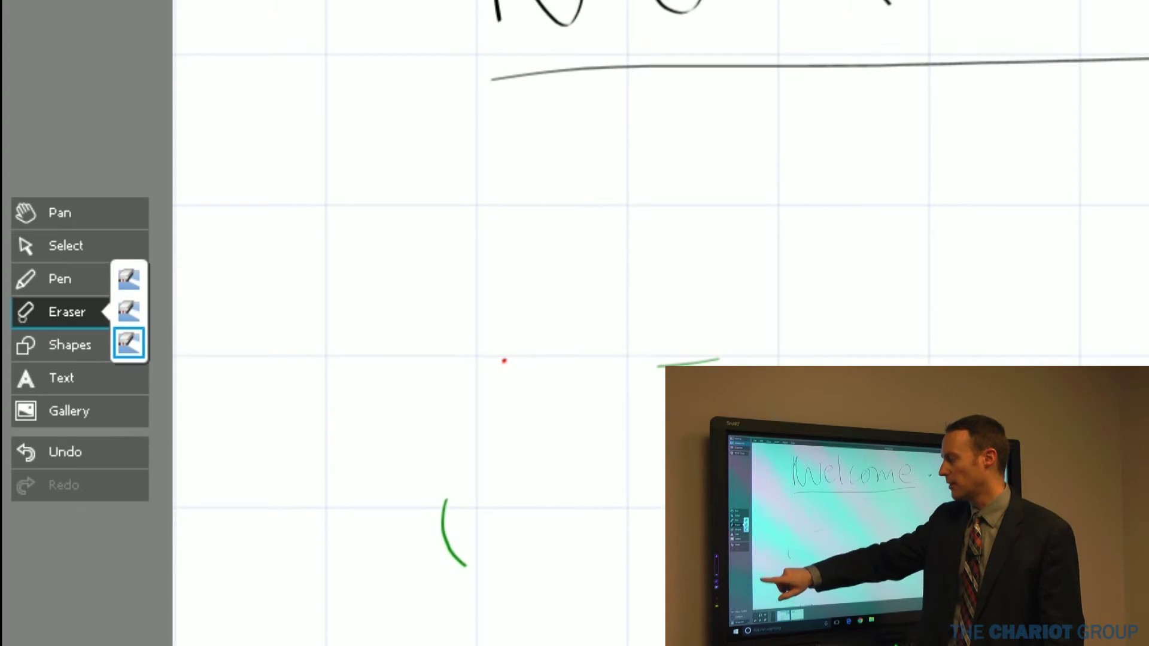
Draw a large rectangle below the "Welcome" heading and a circle beside it on the right
click(60, 345)
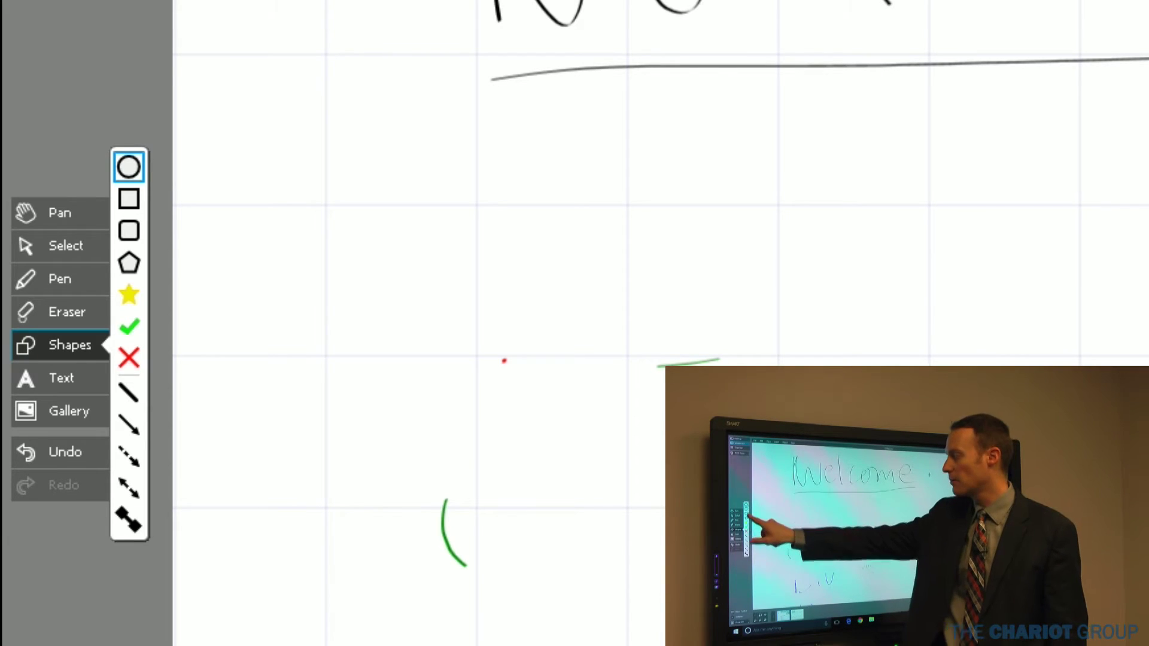
click(129, 198)
drag(471, 173, 986, 553)
click(128, 167)
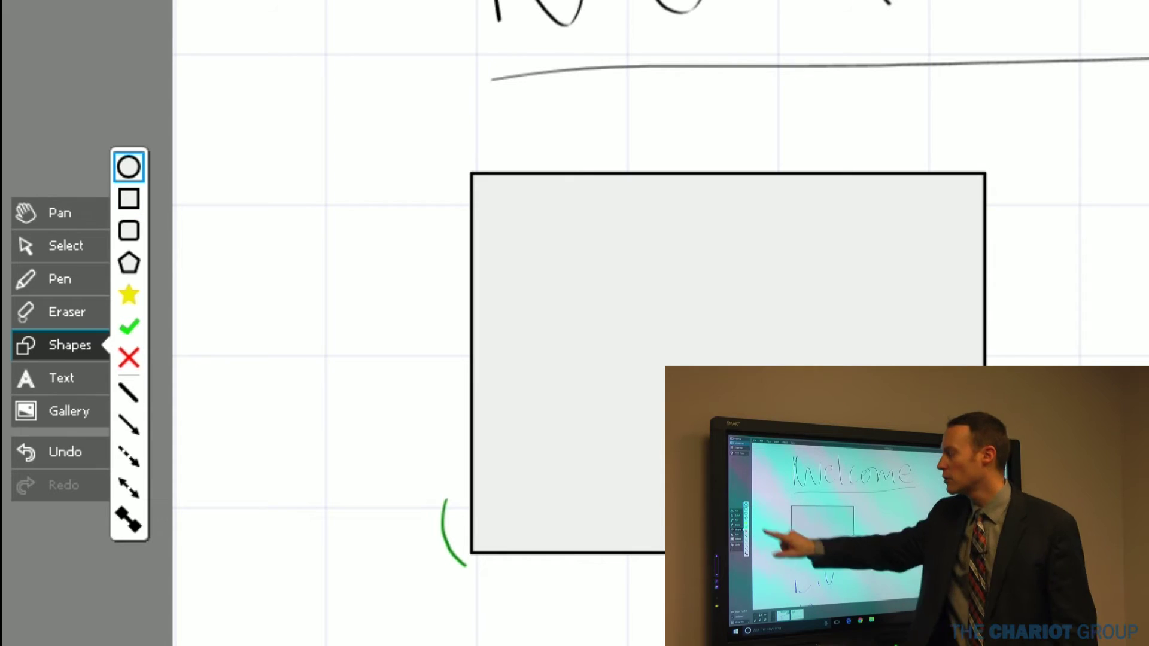
mouse_move(1116, 119)
mouse_down()
mouse_move(1148, 248)
mouse_move(1148, 645)
mouse_up()
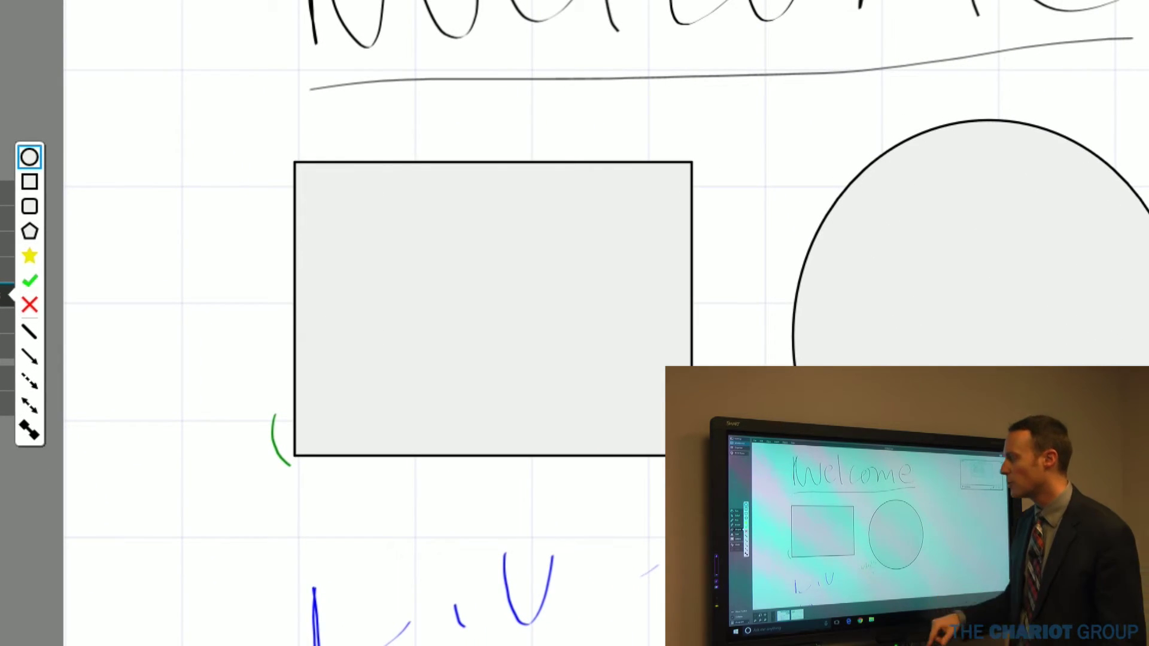
Shift the rectangle slightly up and to the right, and select the circle
click(455, 299)
drag(562, 320, 608, 292)
mouse_move(973, 358)
mouse_down()
mouse_move(1021, 349)
mouse_move(1148, 366)
mouse_move(969, 334)
mouse_move(1055, 408)
mouse_move(974, 358)
mouse_up()
Draw a rounded rectangle inside the right part of the large rectangle
click(22, 295)
click(29, 206)
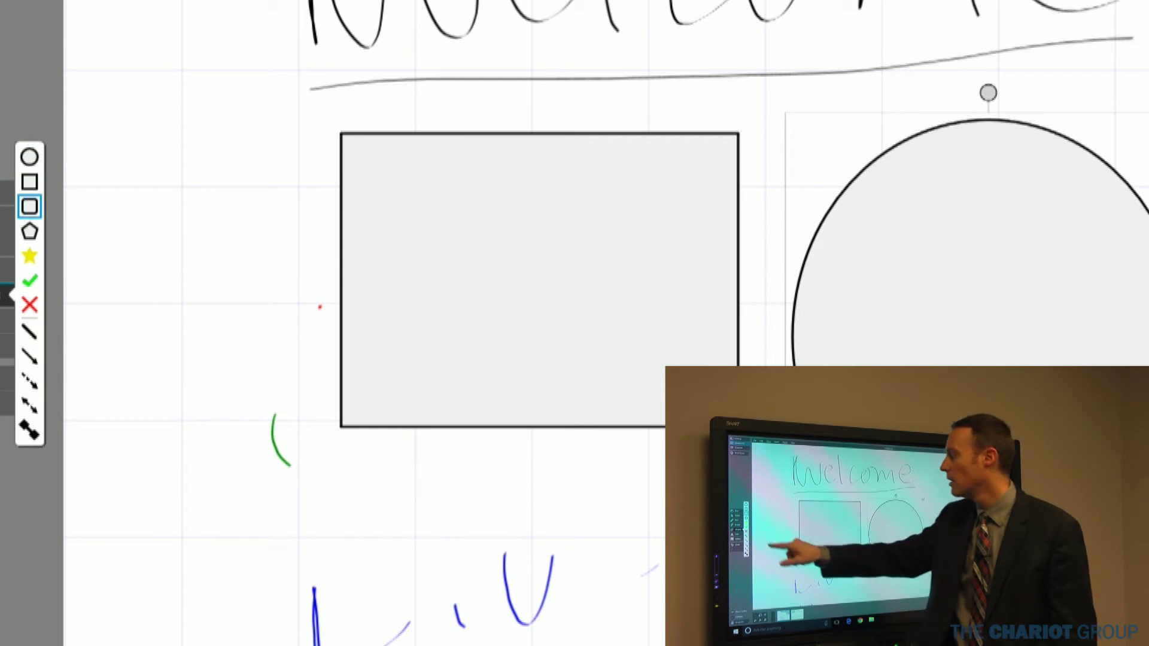
drag(443, 174, 735, 413)
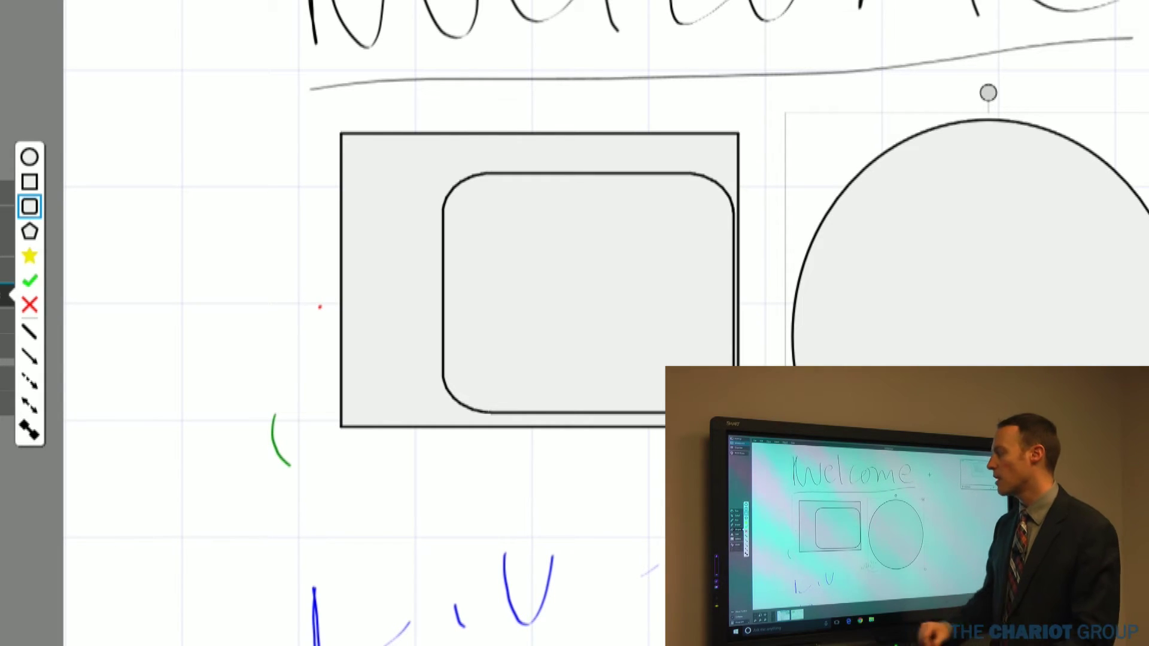
Draw a green check mark and a red X to the left of the rectangle, and an arrow to the right of the circle
click(29, 280)
mouse_move(150, 127)
mouse_down()
mouse_move(264, 221)
mouse_move(293, 133)
mouse_up()
click(29, 305)
drag(130, 260, 316, 430)
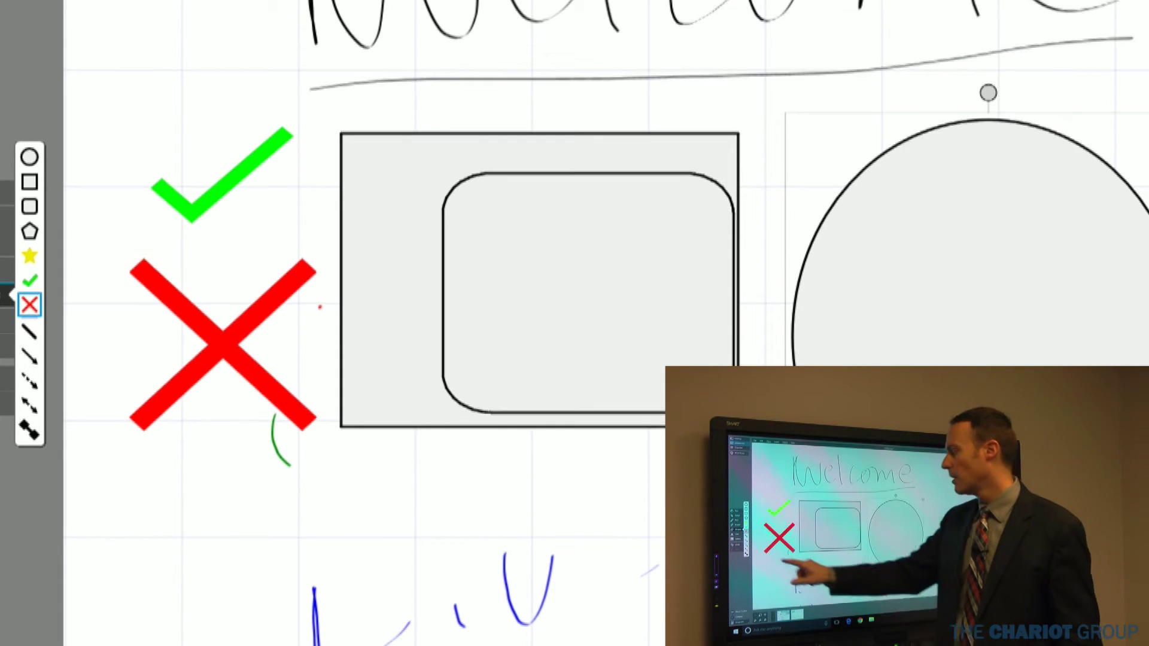
click(29, 356)
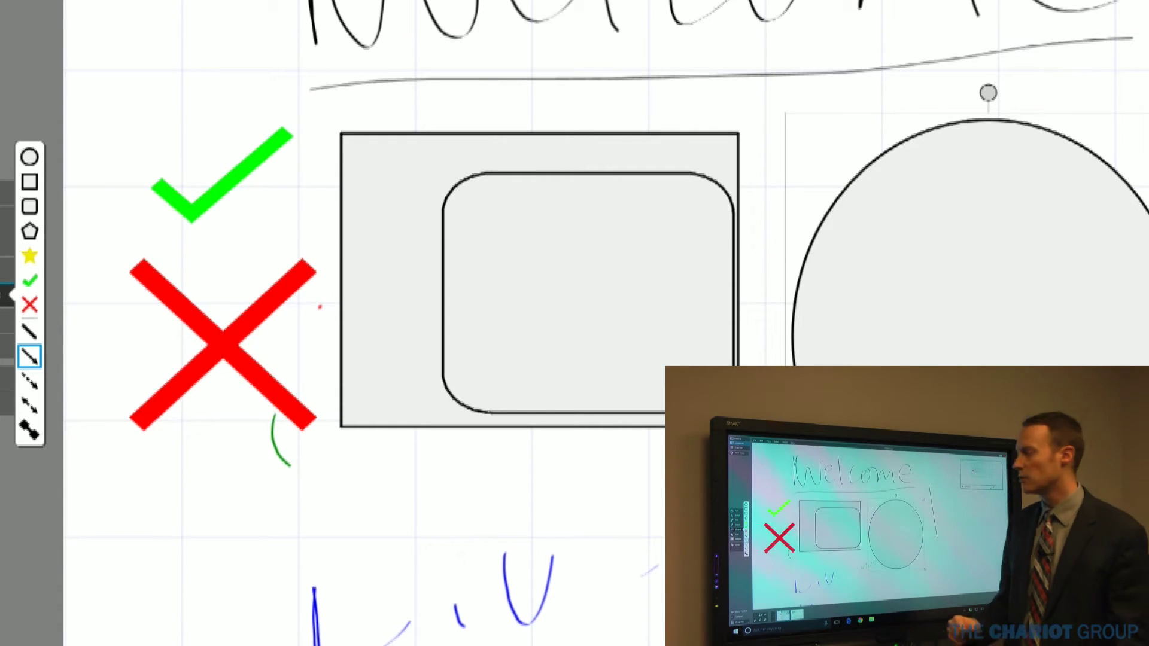
Change the circle's fill color to yellow in its selection properties
click(22, 218)
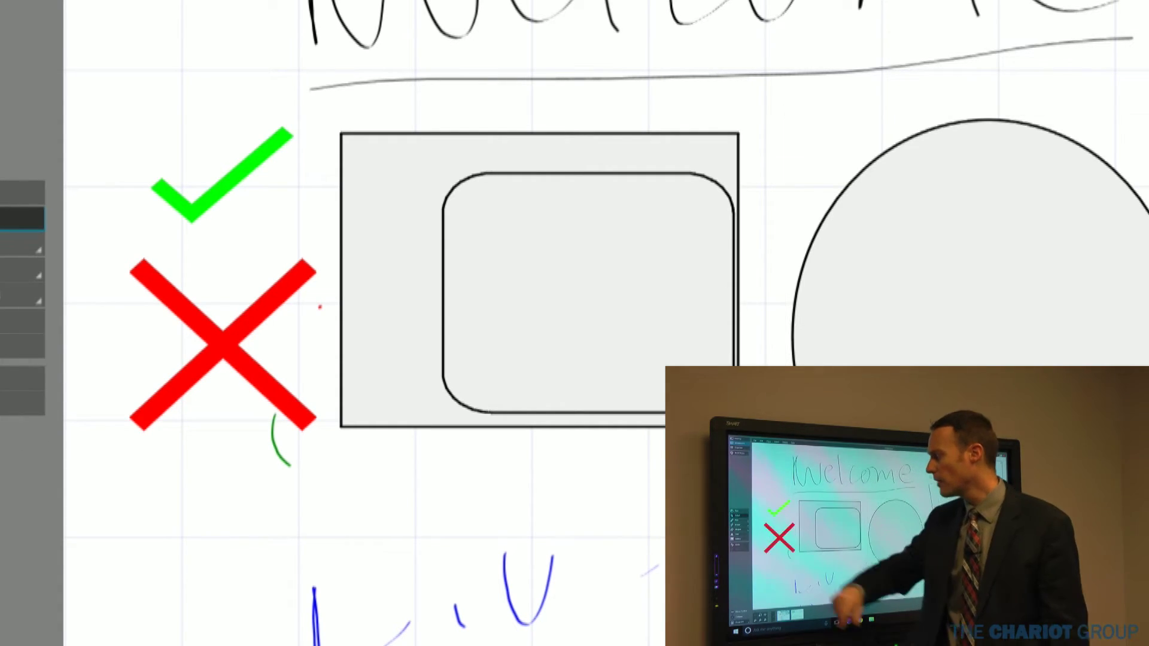
click(1005, 311)
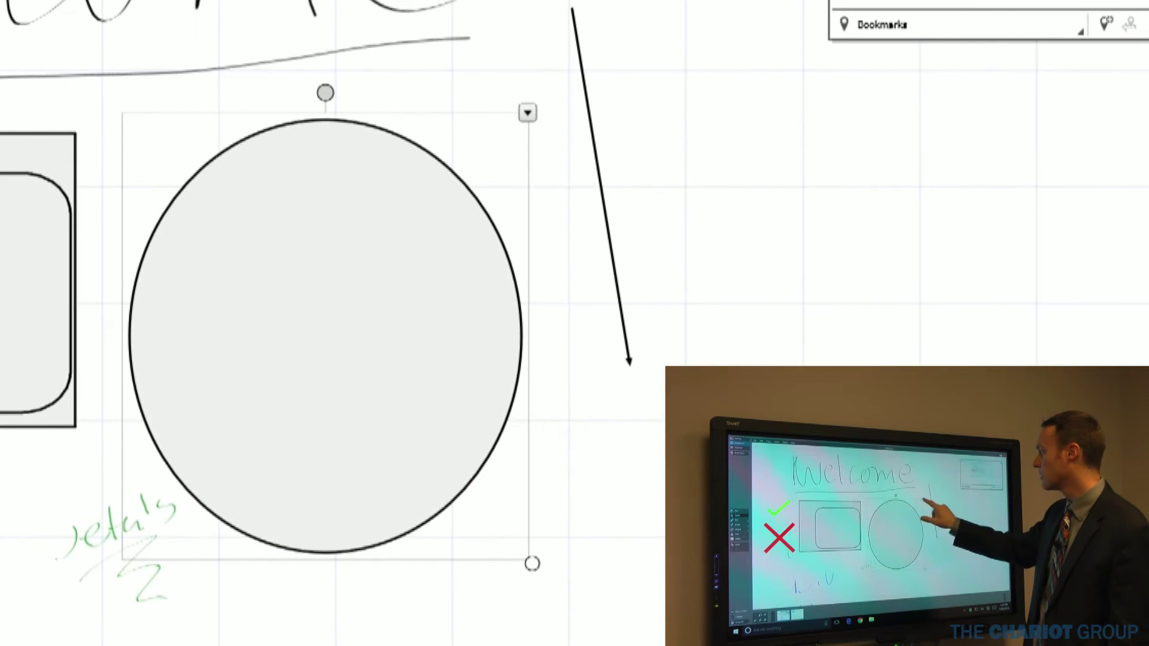
click(527, 113)
click(617, 472)
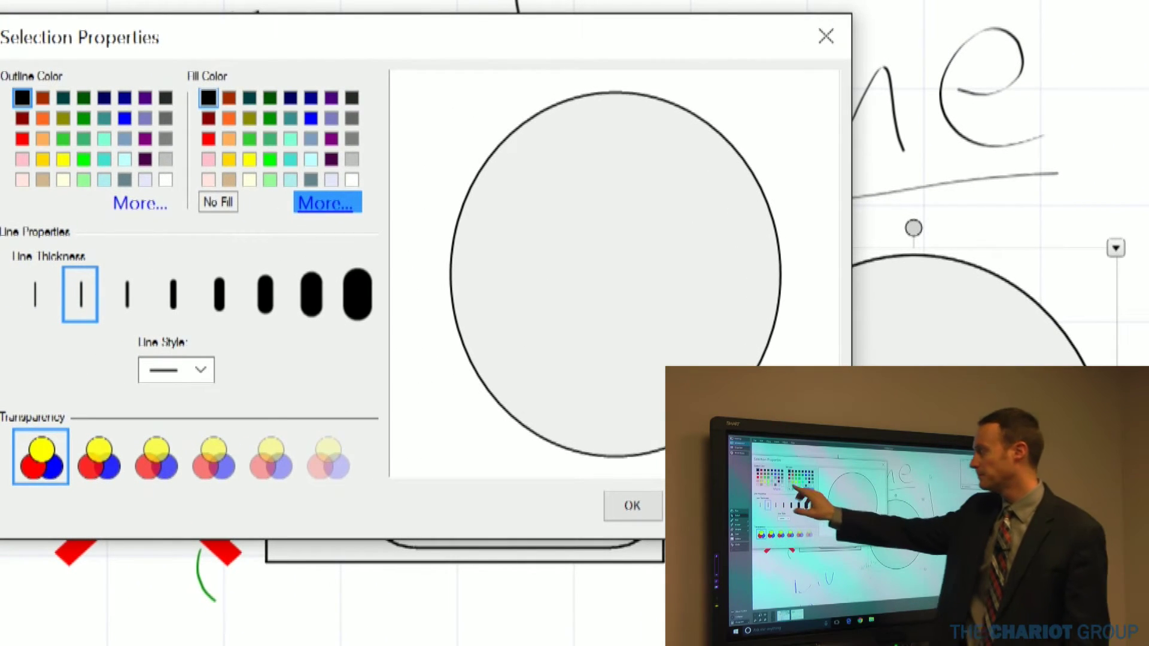
click(249, 159)
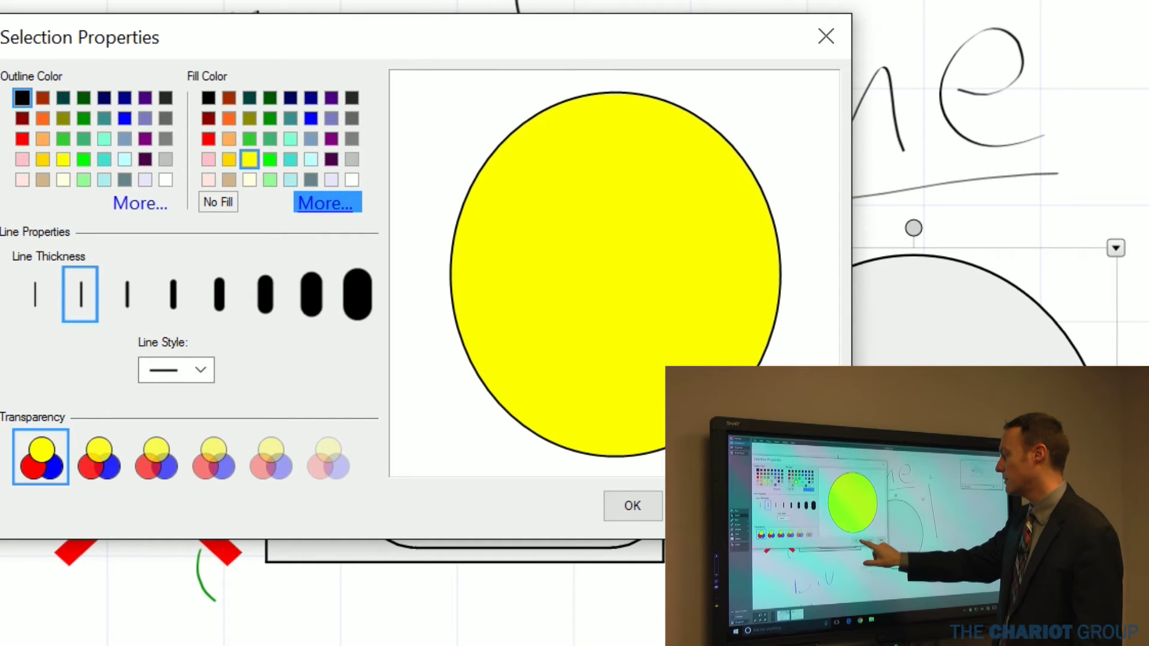
click(633, 506)
Shrink the yellow circle and move it slightly right and down
drag(825, 542, 705, 438)
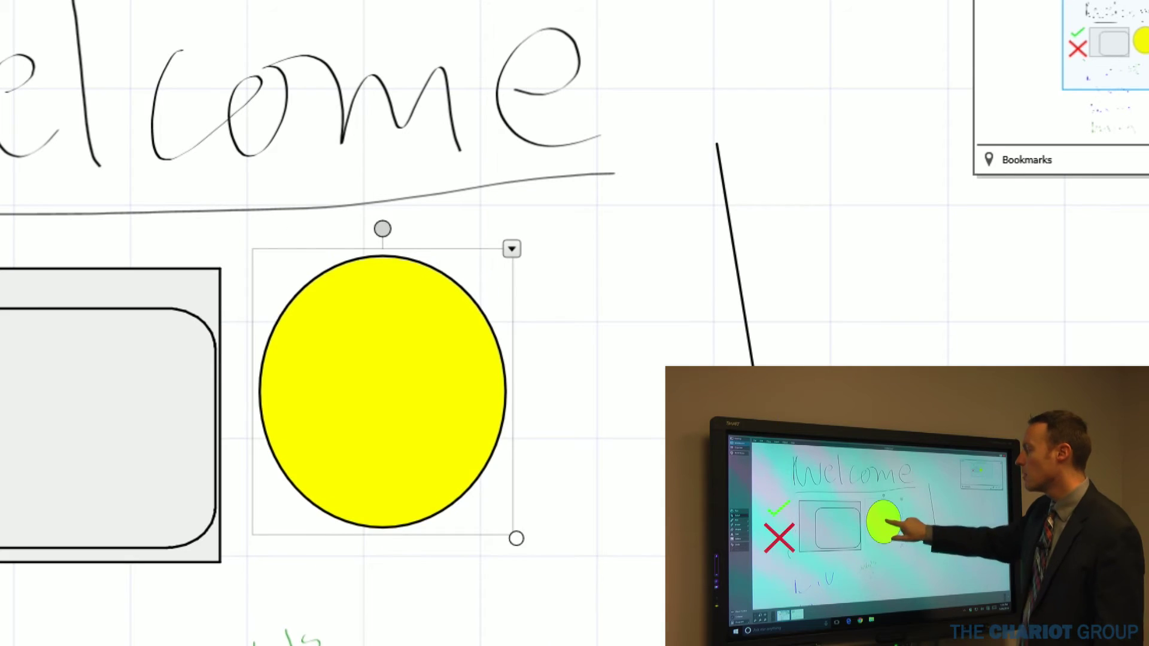
drag(384, 392, 441, 419)
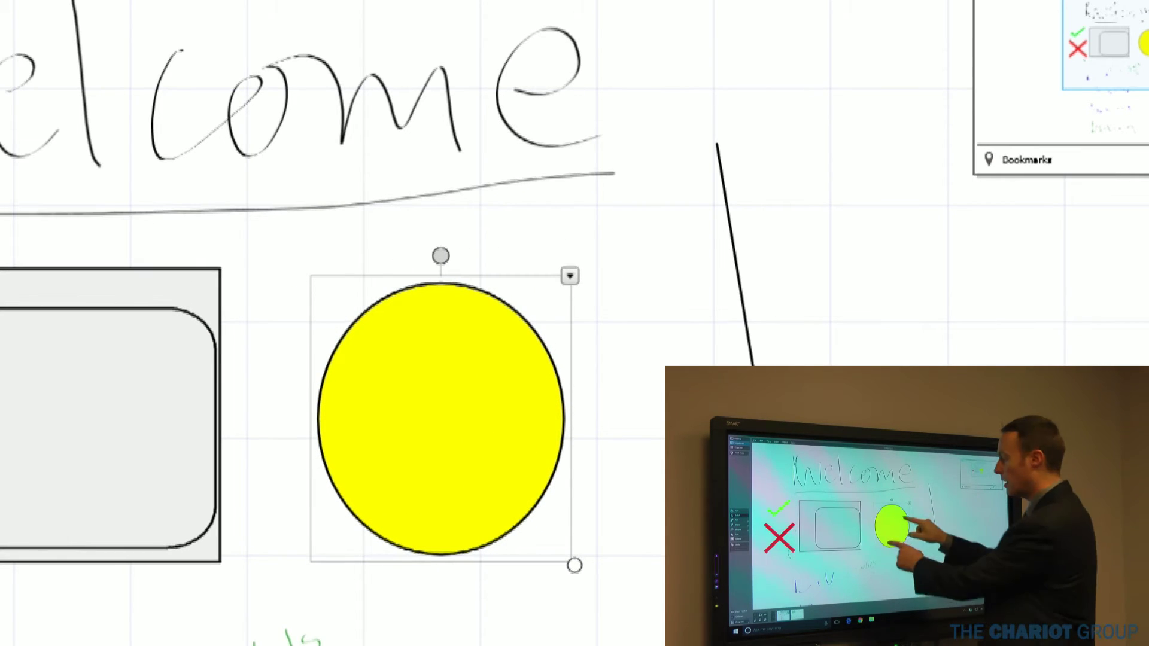
mouse_move(574, 565)
mouse_down()
mouse_move(561, 550)
mouse_move(589, 582)
mouse_move(567, 556)
mouse_up()
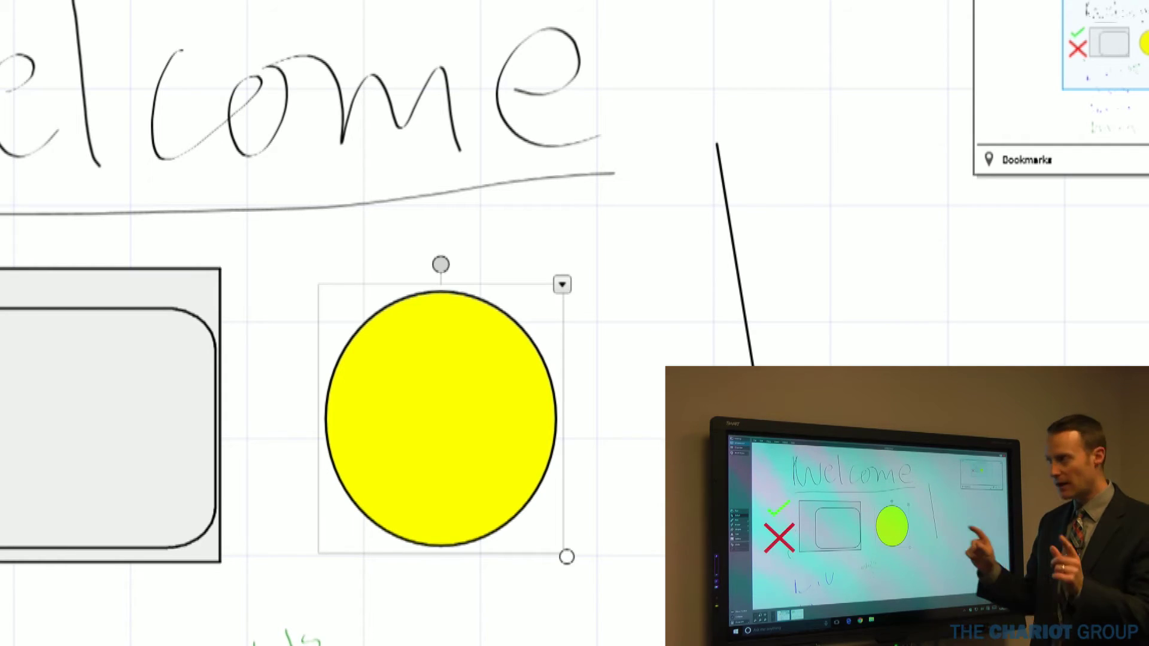
Rotate the rounded rectangle slightly counter-clockwise inside the large rectangle
click(89, 360)
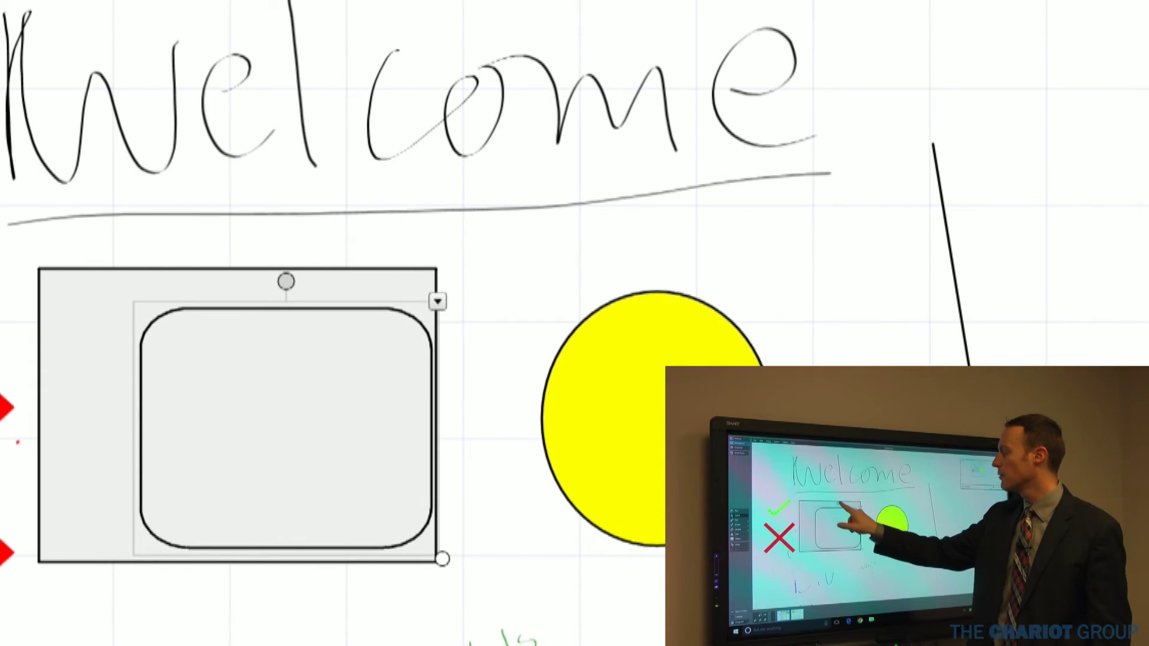
drag(286, 281, 233, 292)
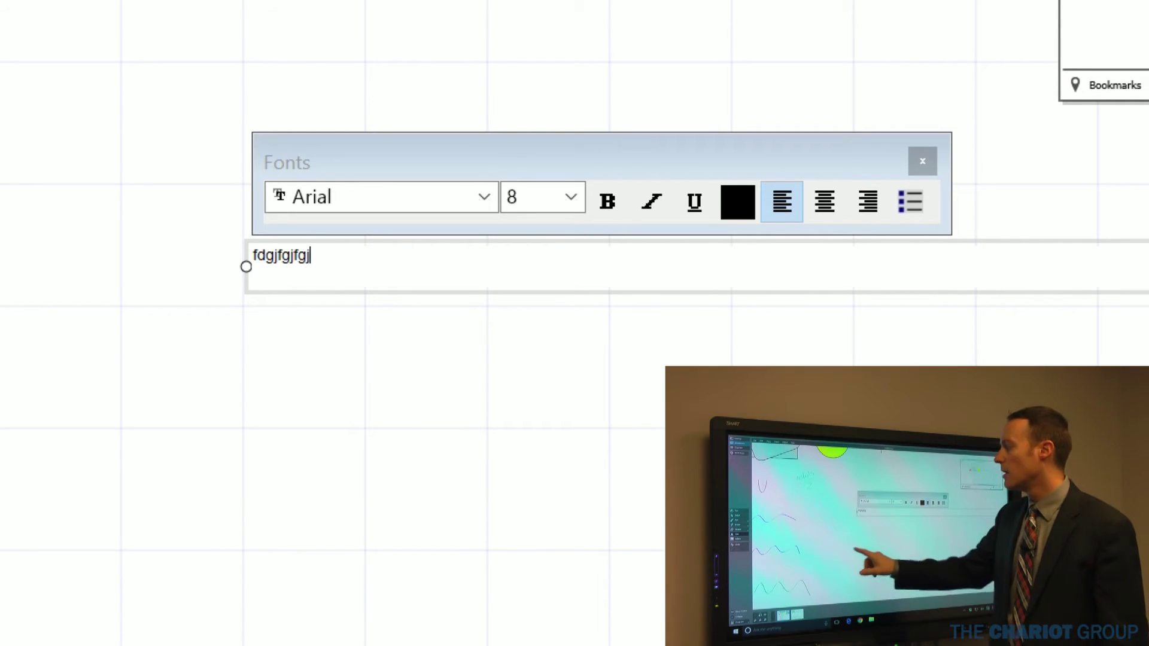
Finish the "fdgjfgjfgj" text entry and scale the text object up to about font size 49
key(Escape)
click(263, 377)
key(Escape)
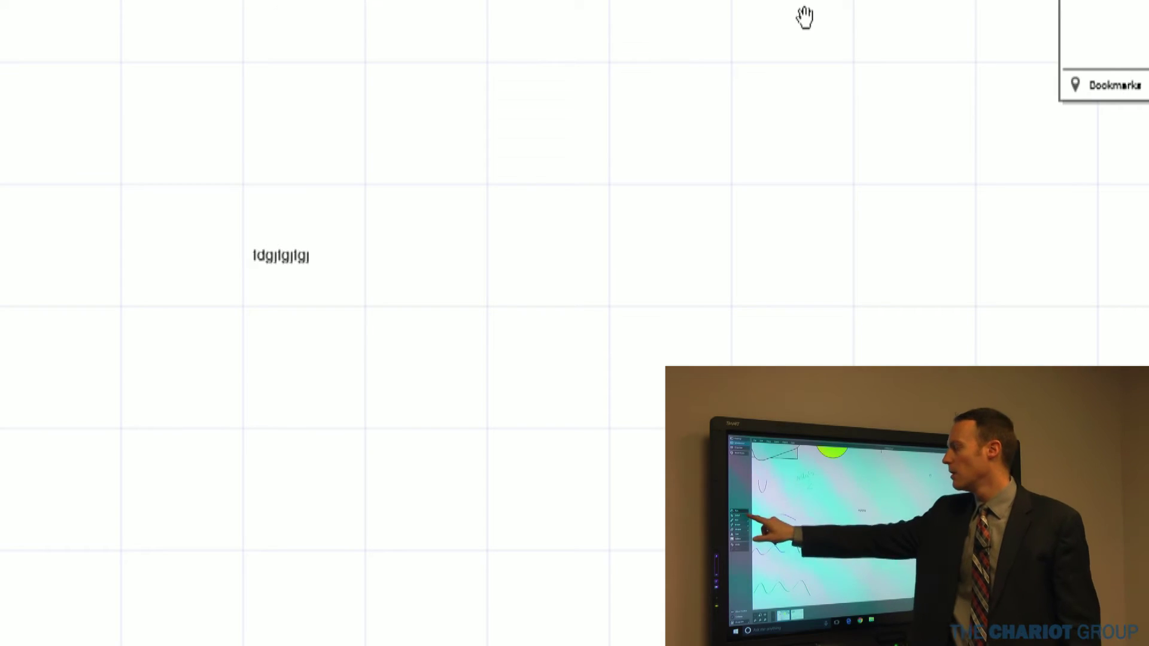
click(280, 255)
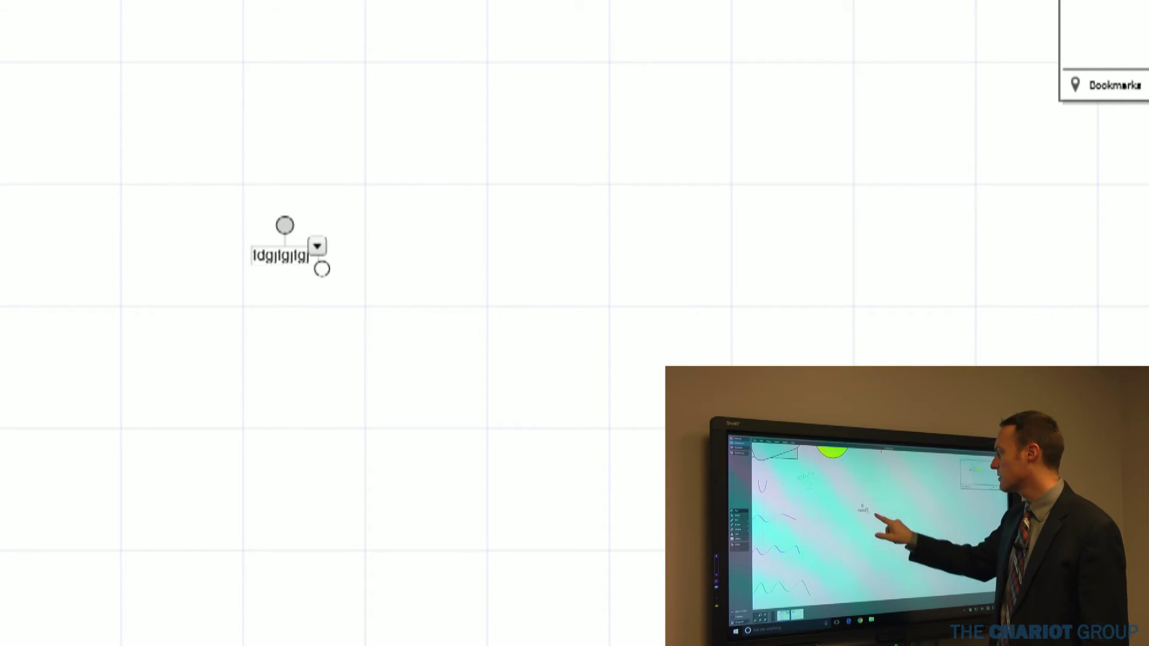
drag(322, 269, 669, 367)
Set the font size of the whole "fdgjfgjfgj" text to 87
double_click(562, 302)
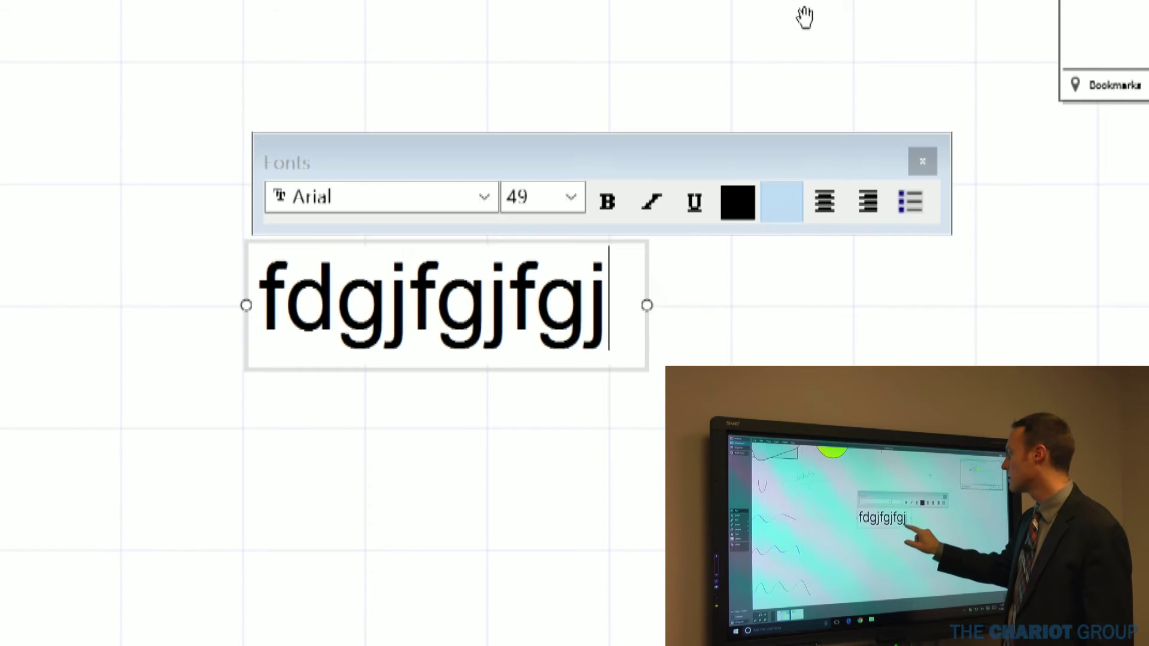
drag(607, 302, 259, 302)
click(571, 197)
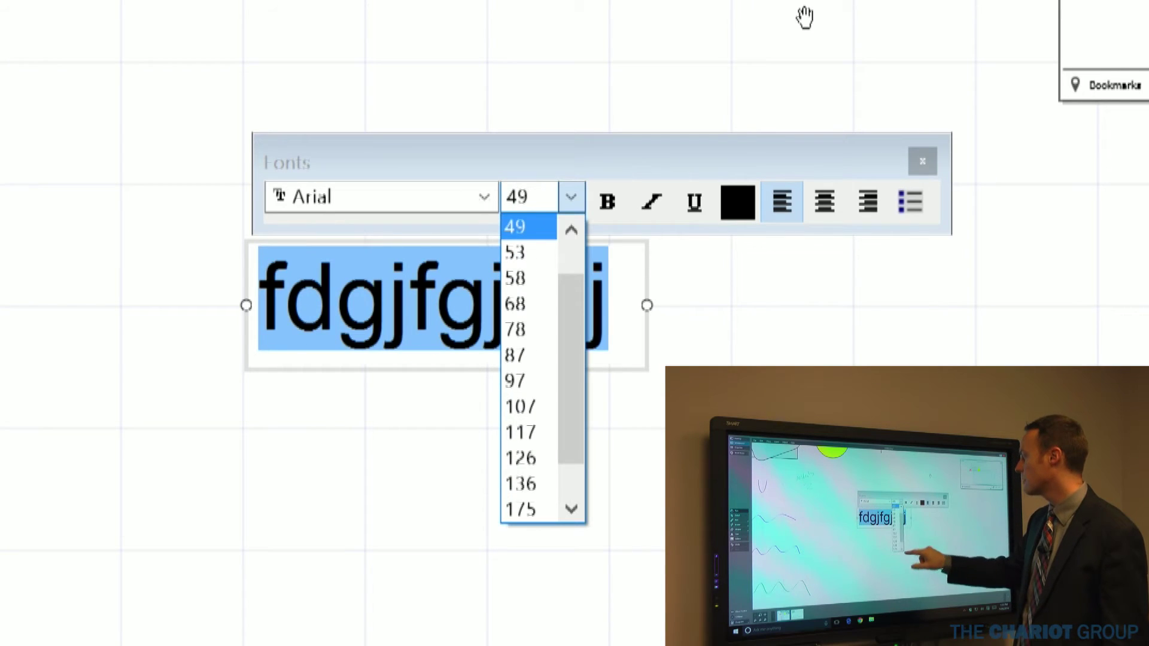
click(516, 355)
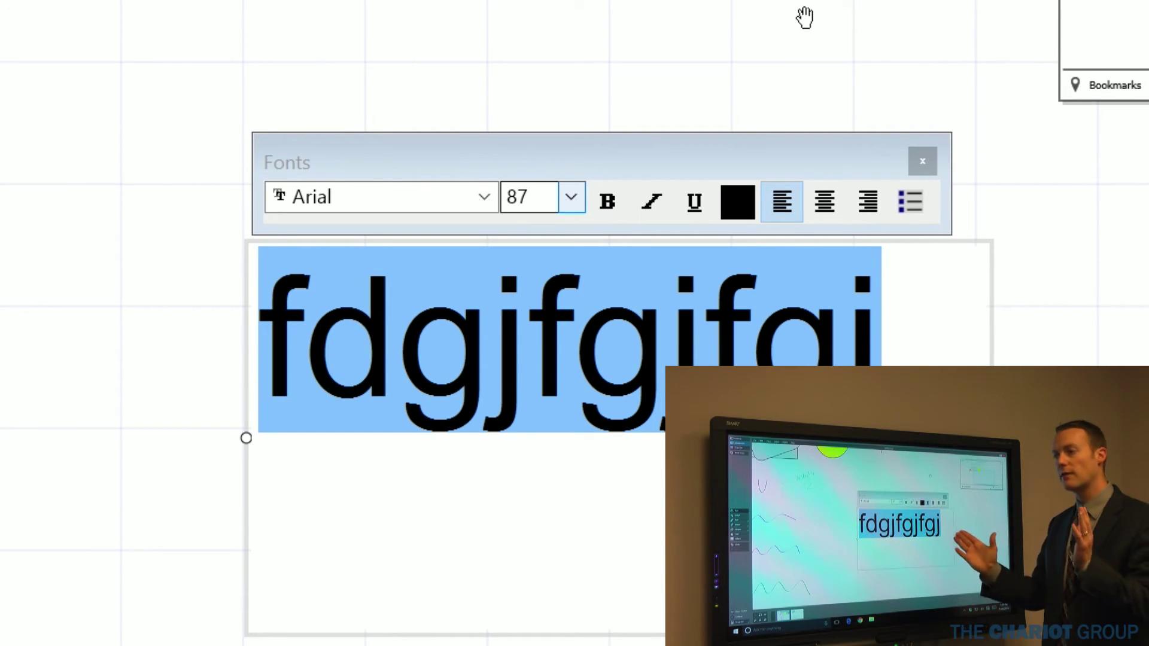
Move the large text next to the blue wavy lines and zoom out to show the heading, shapes and text together
click(805, 16)
drag(792, 376, 553, 173)
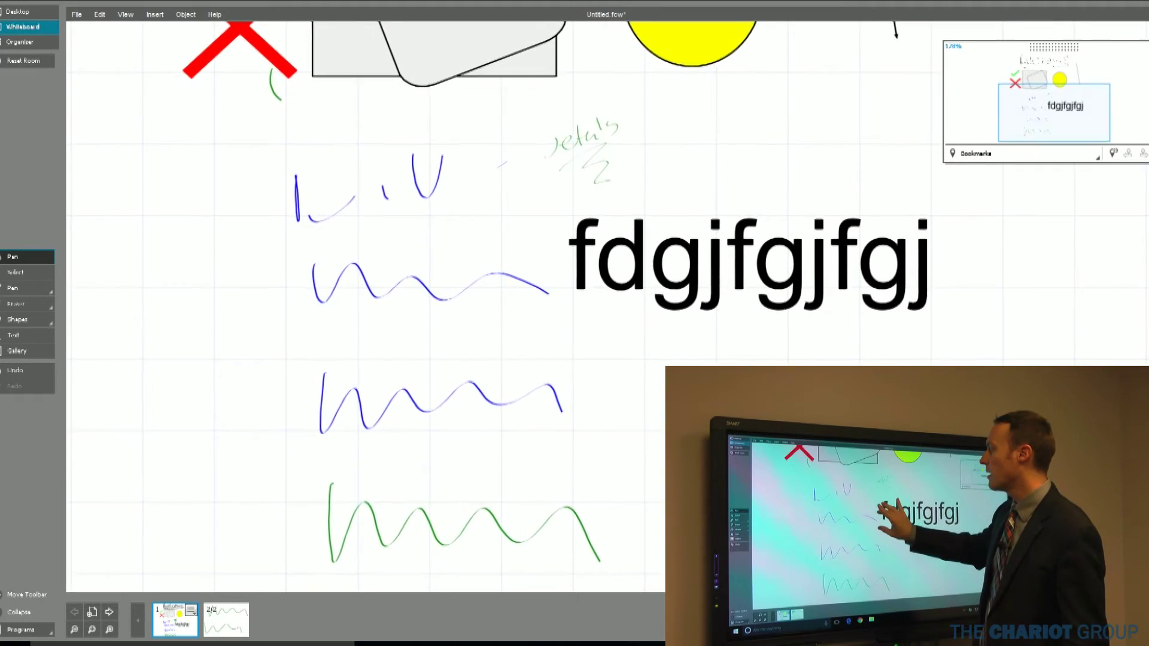
drag(732, 182, 570, 350)
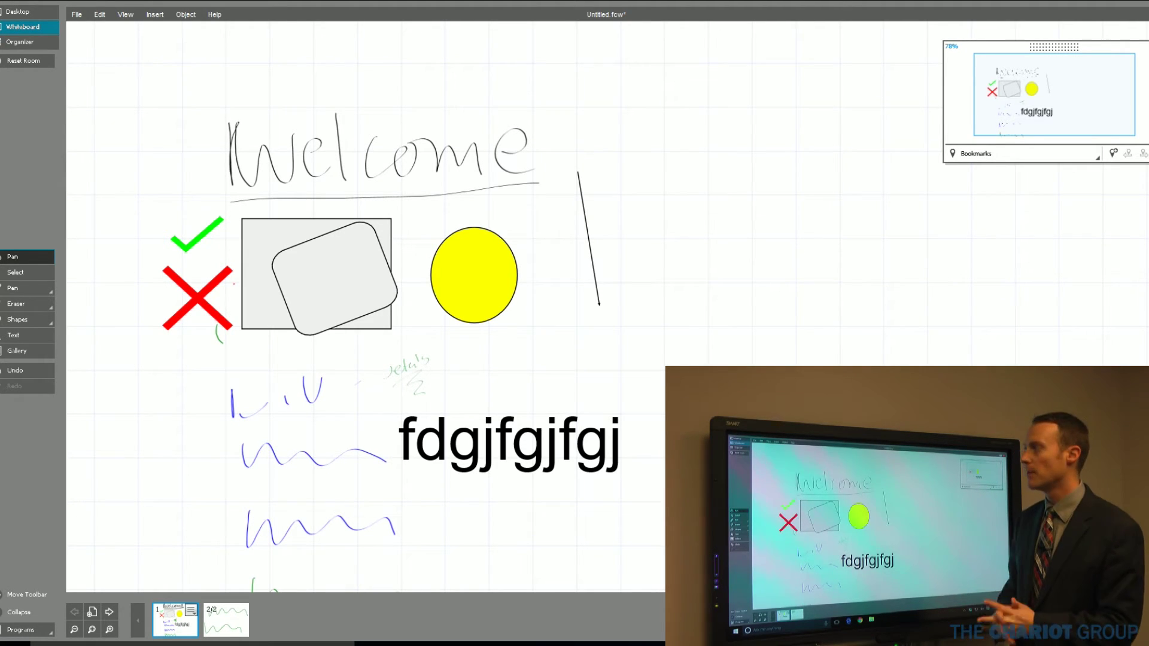
Switch from the whiteboard to the desktop and open the web browser
click(23, 11)
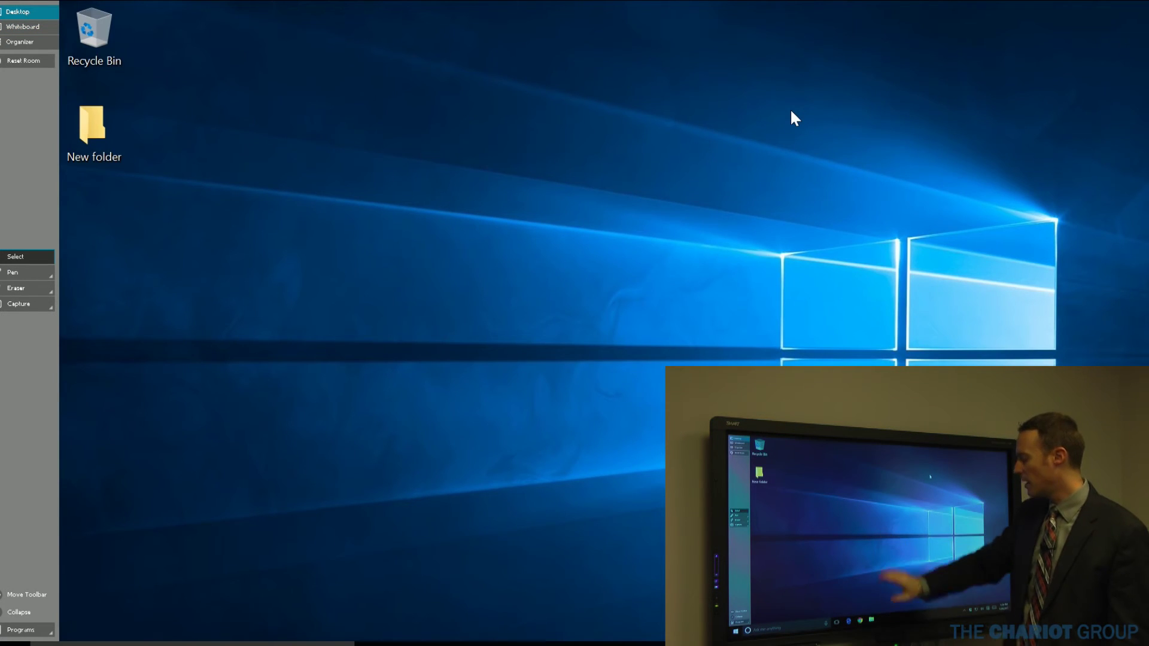
click(472, 643)
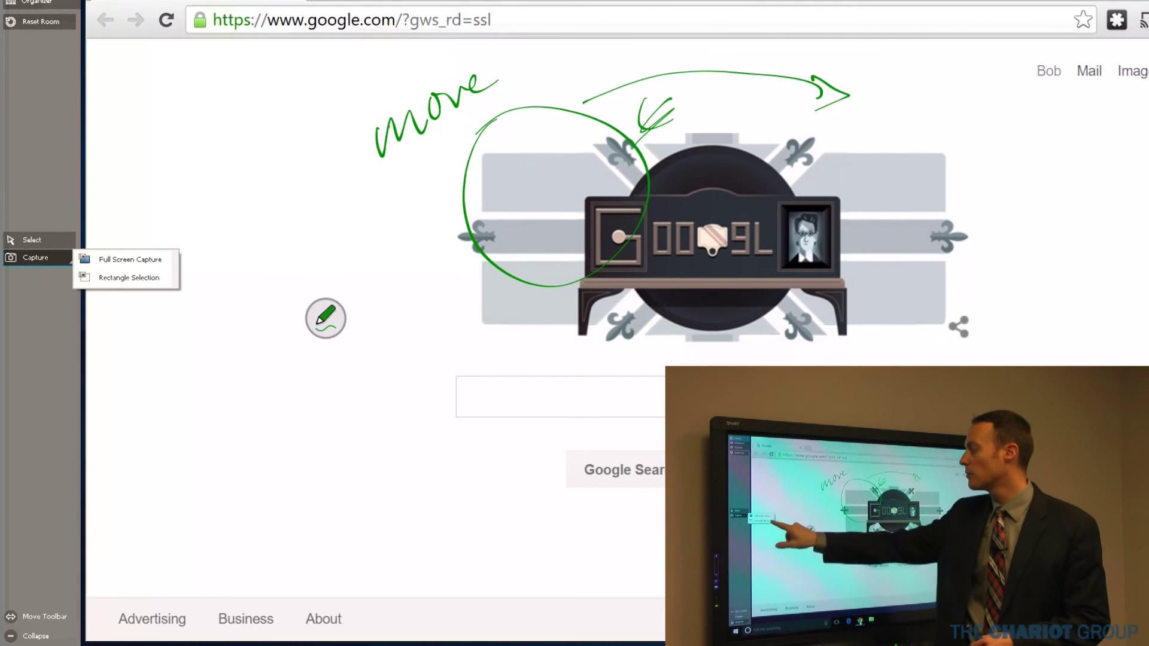
Capture a rectangular area around the annotated Google logo and place the capture right of the arrow on the whiteboard
click(204, 344)
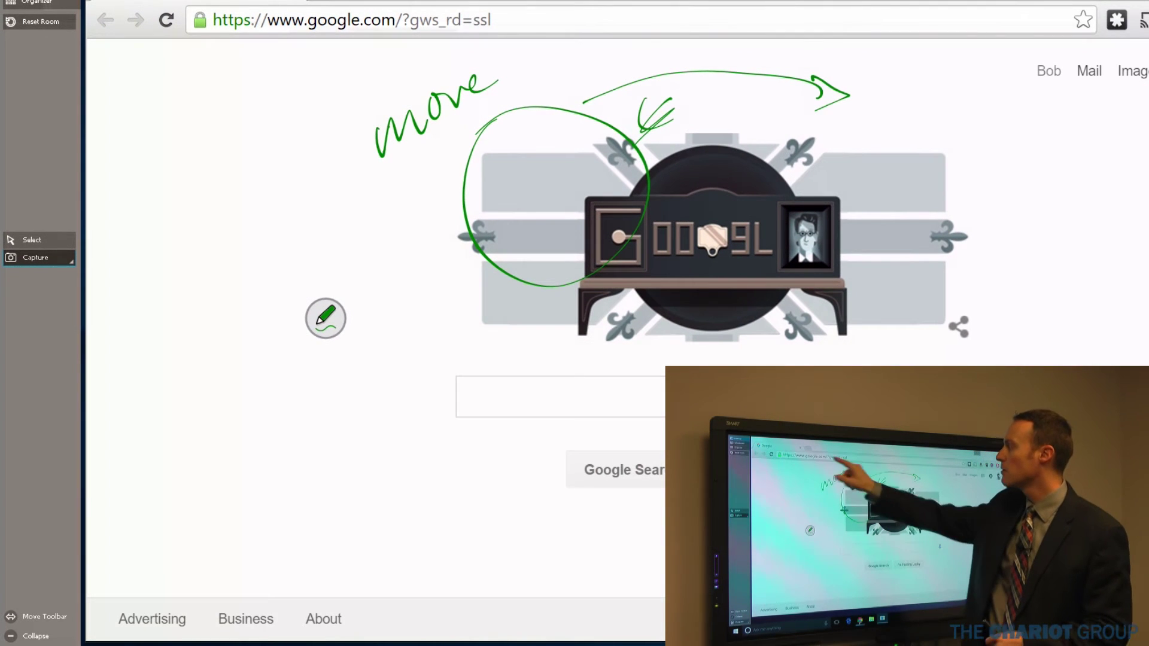
drag(325, 40, 979, 399)
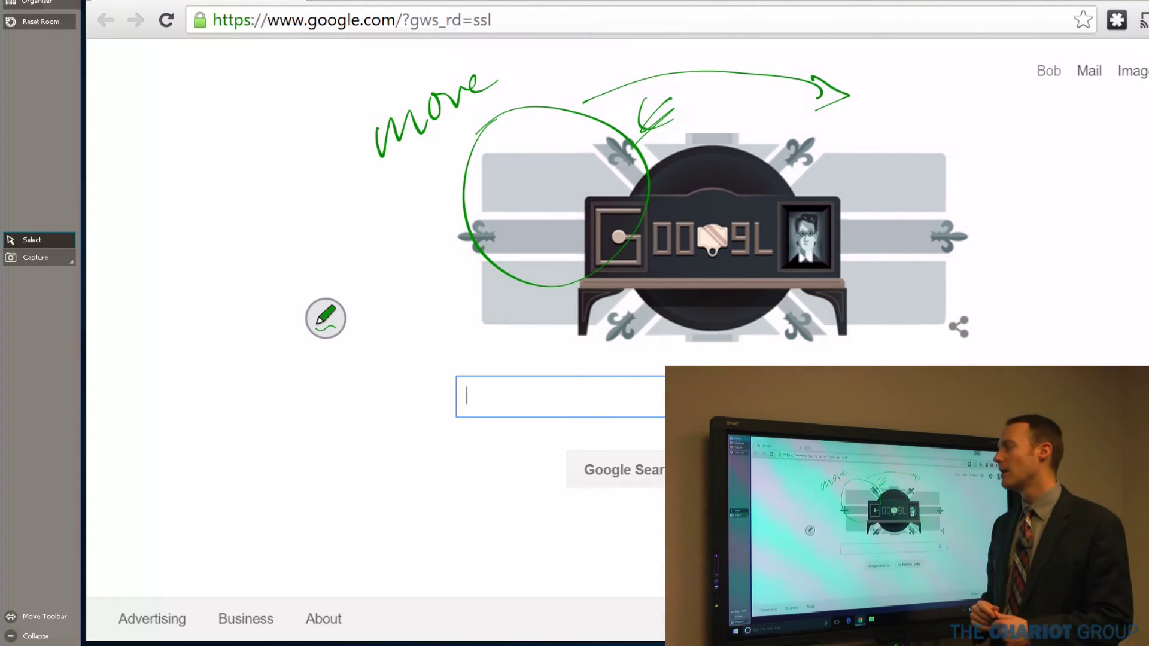
click(38, 2)
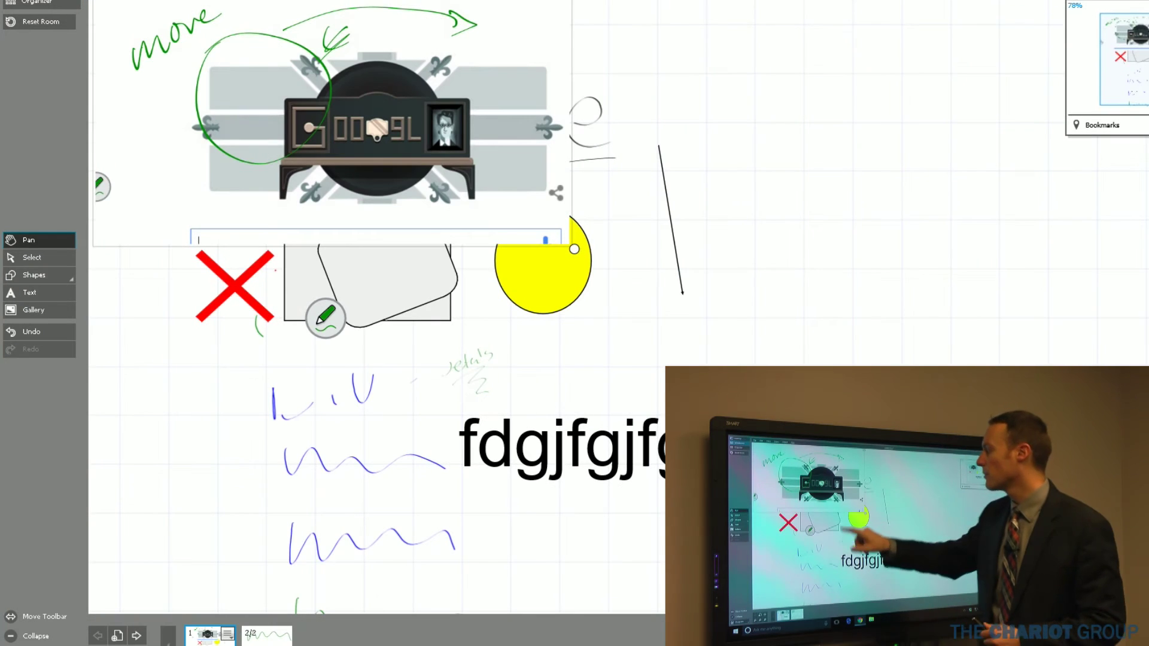
drag(332, 122, 984, 226)
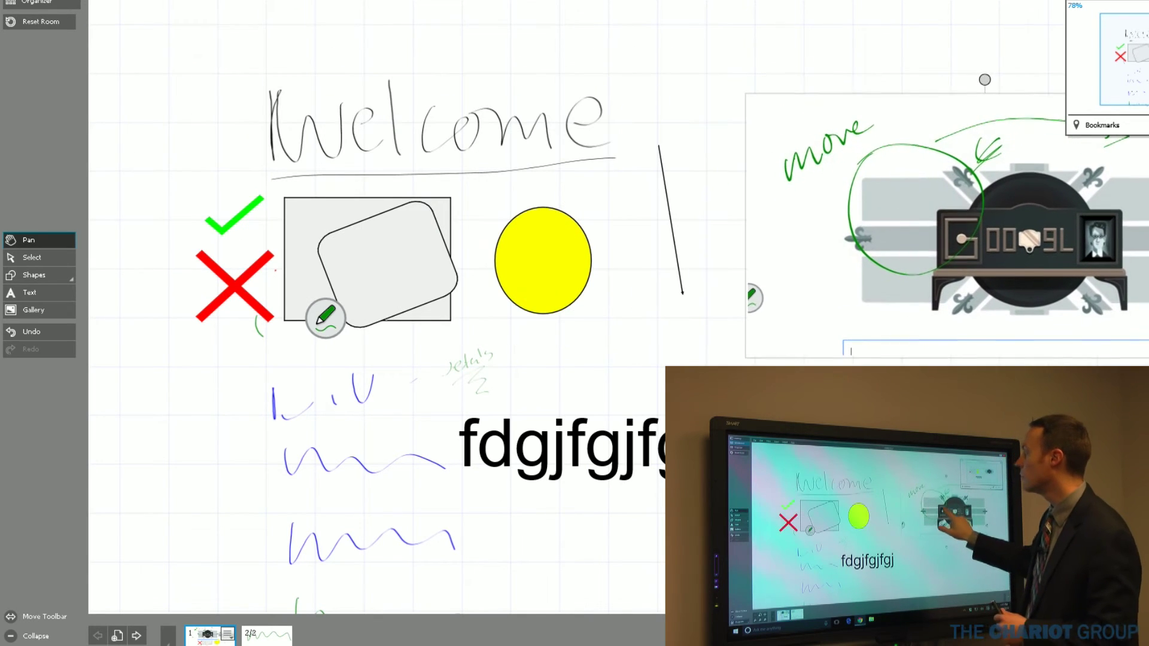
click(850, 455)
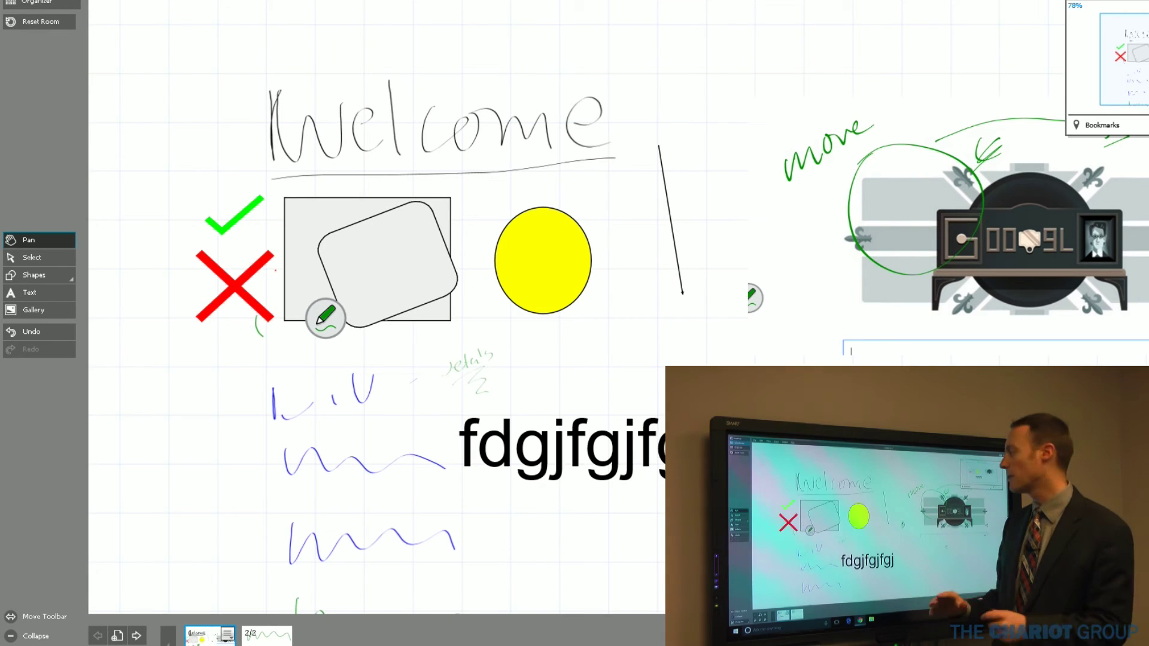
Draw a green zigzag over the left edge of the captured image and erase it
mouse_move(871, 287)
mouse_down()
mouse_move(851, 296)
mouse_move(864, 286)
mouse_up()
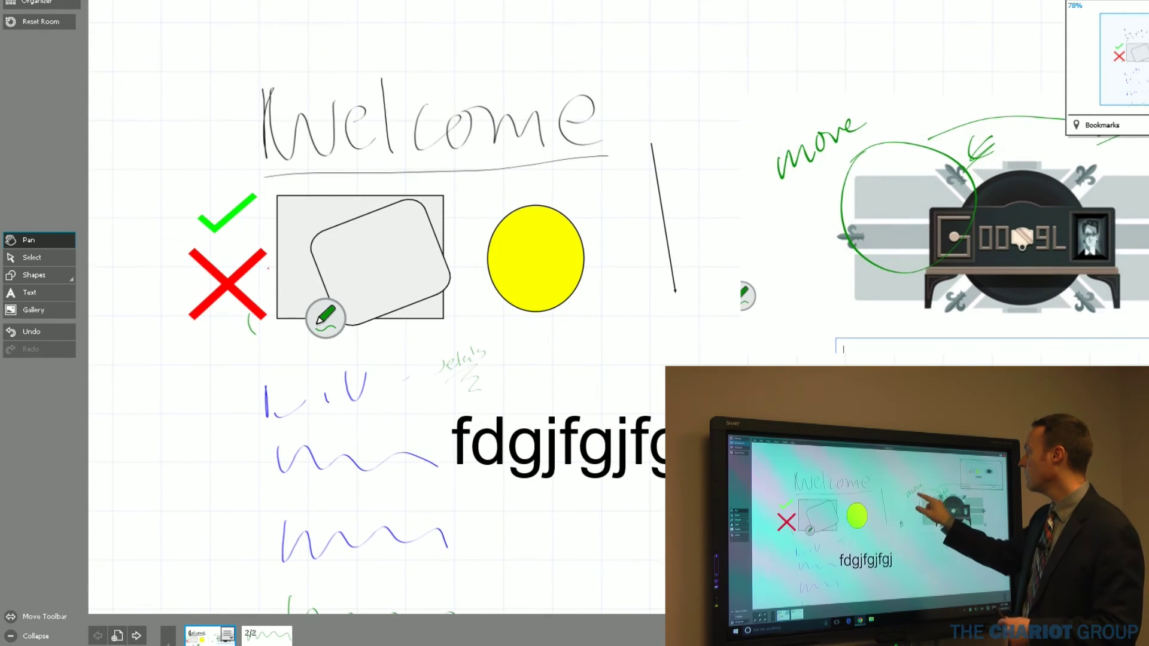
mouse_move(841, 203)
mouse_down()
mouse_move(834, 260)
mouse_move(865, 323)
mouse_up()
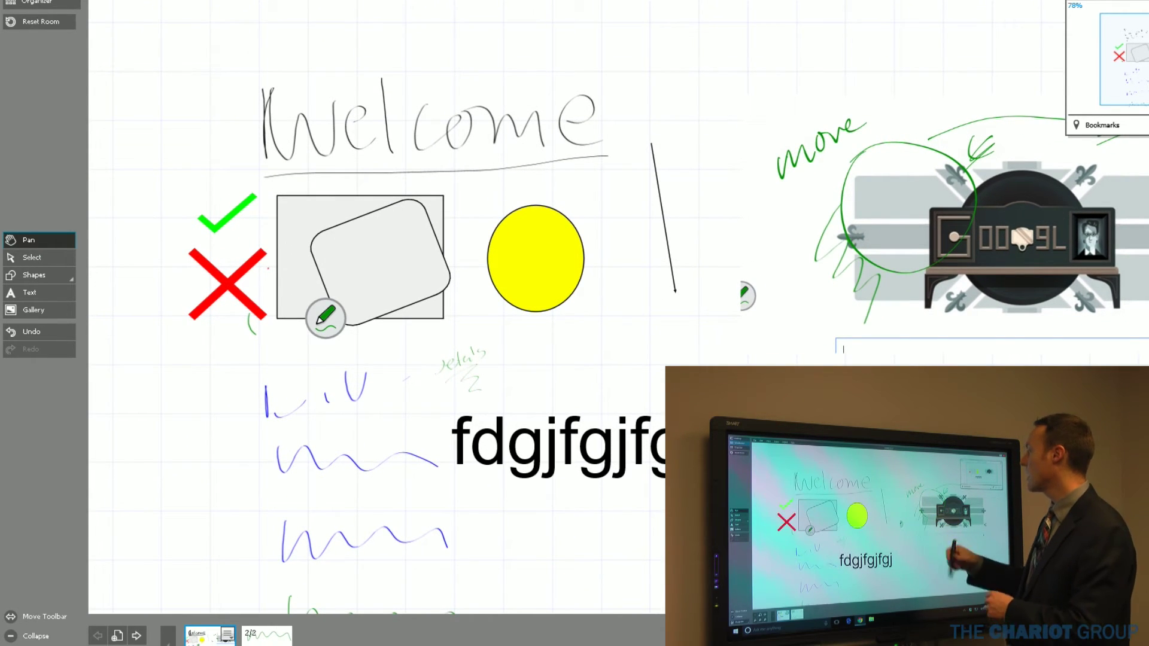
mouse_move(837, 201)
mouse_down()
mouse_move(855, 312)
mouse_move(843, 367)
mouse_up()
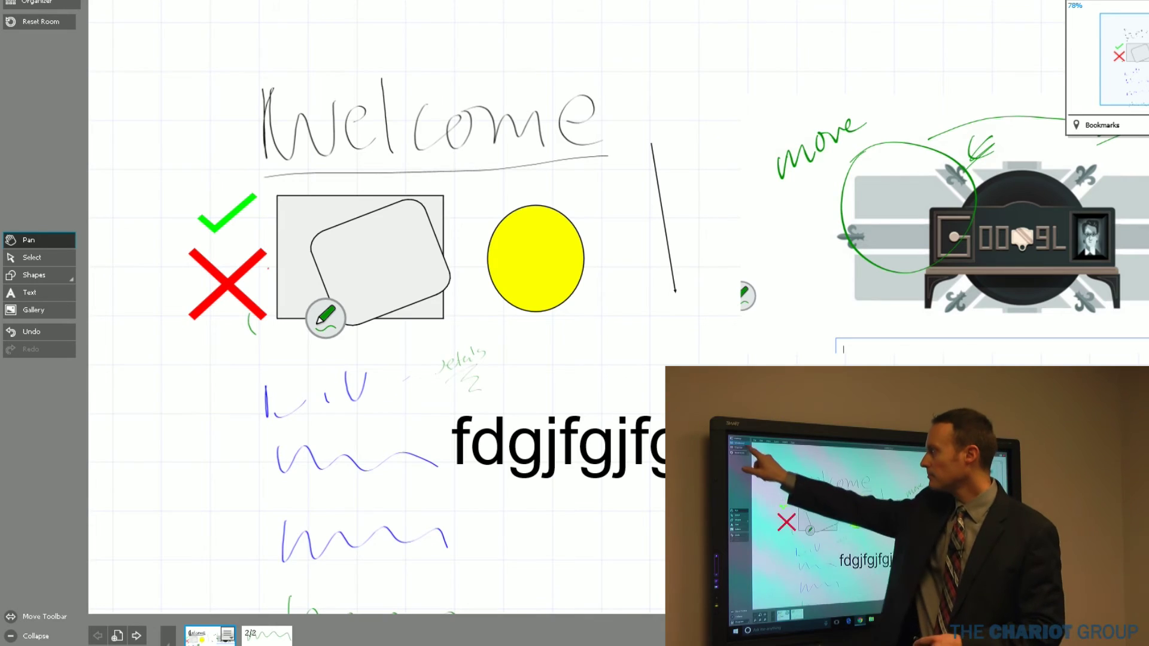
Return to the annotated Google page on the desktop and examine the floating tool's pen selection options
click(37, 0)
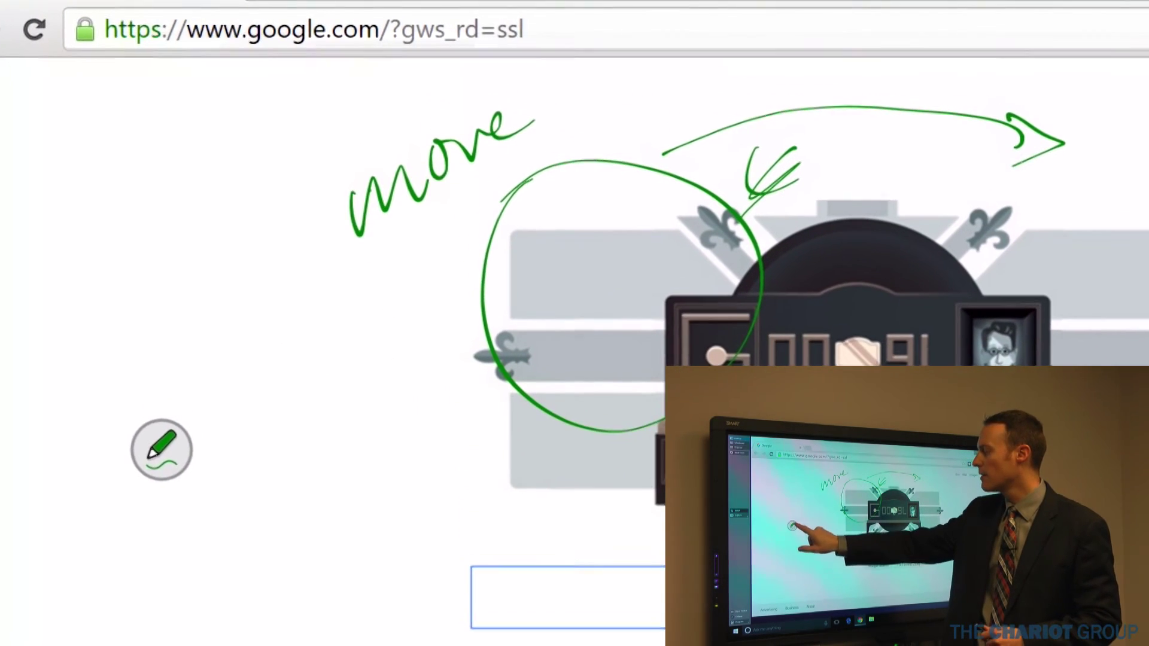
click(188, 405)
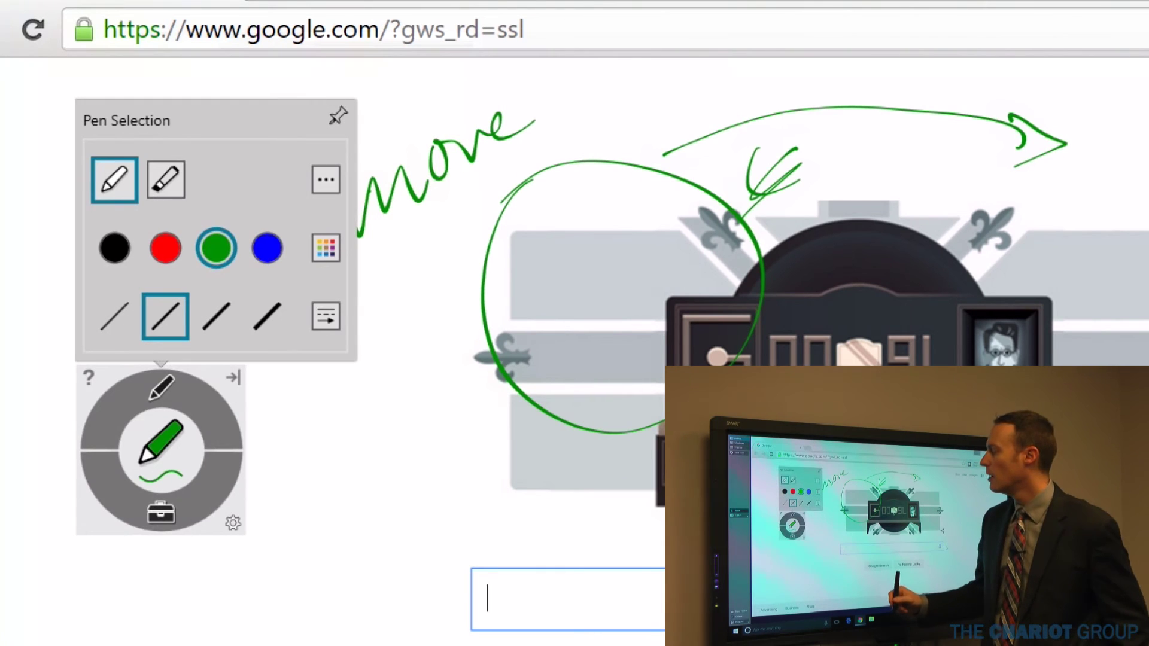
click(161, 450)
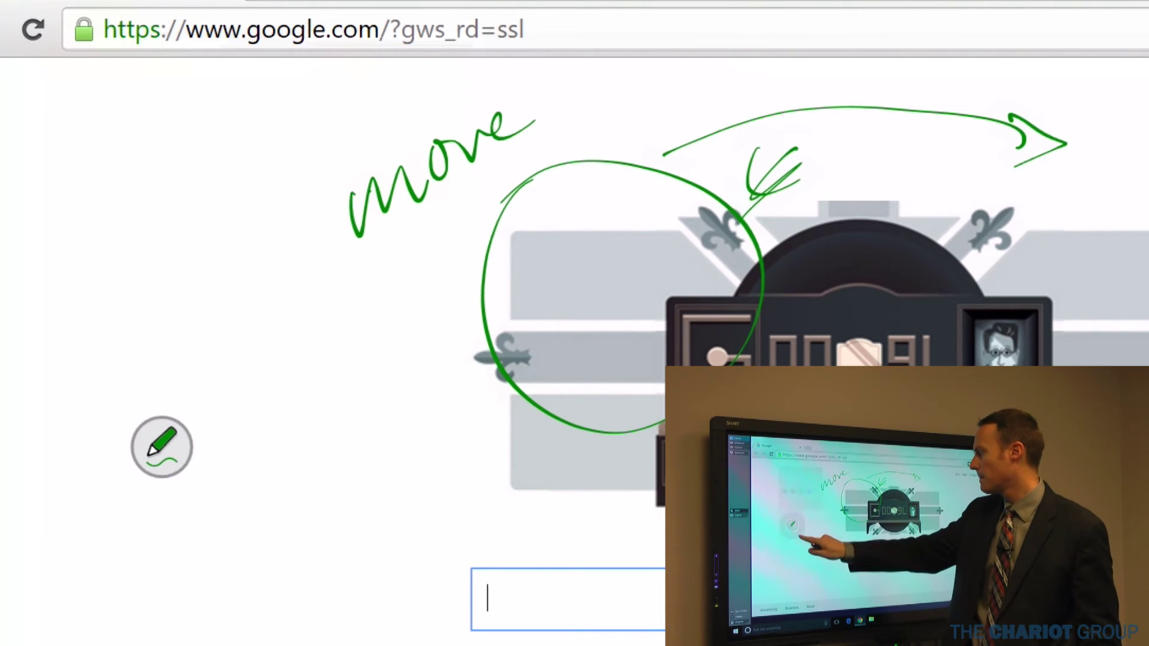
Examine the capture options in the floating tool's toolbox
click(161, 450)
click(162, 509)
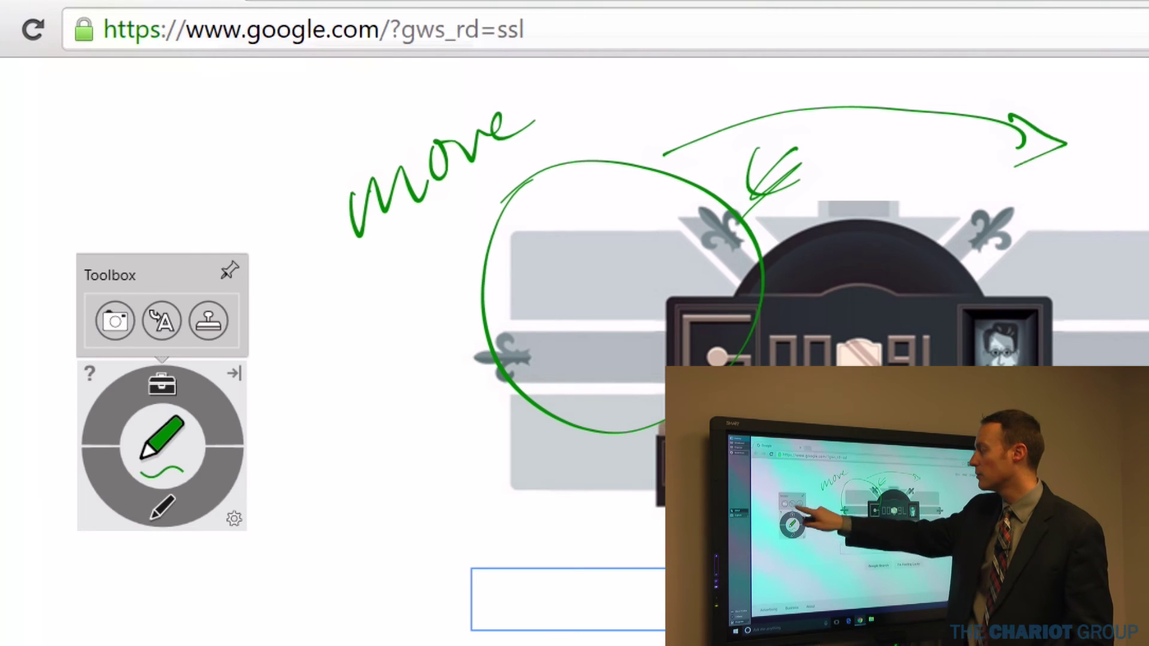
click(115, 321)
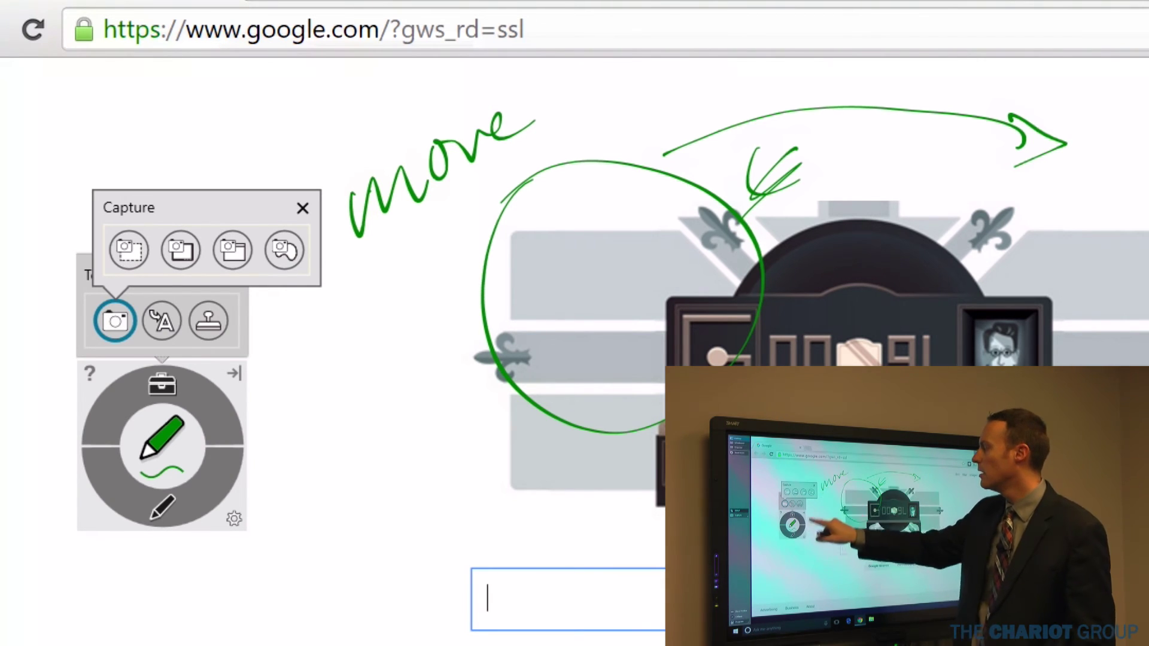
click(302, 208)
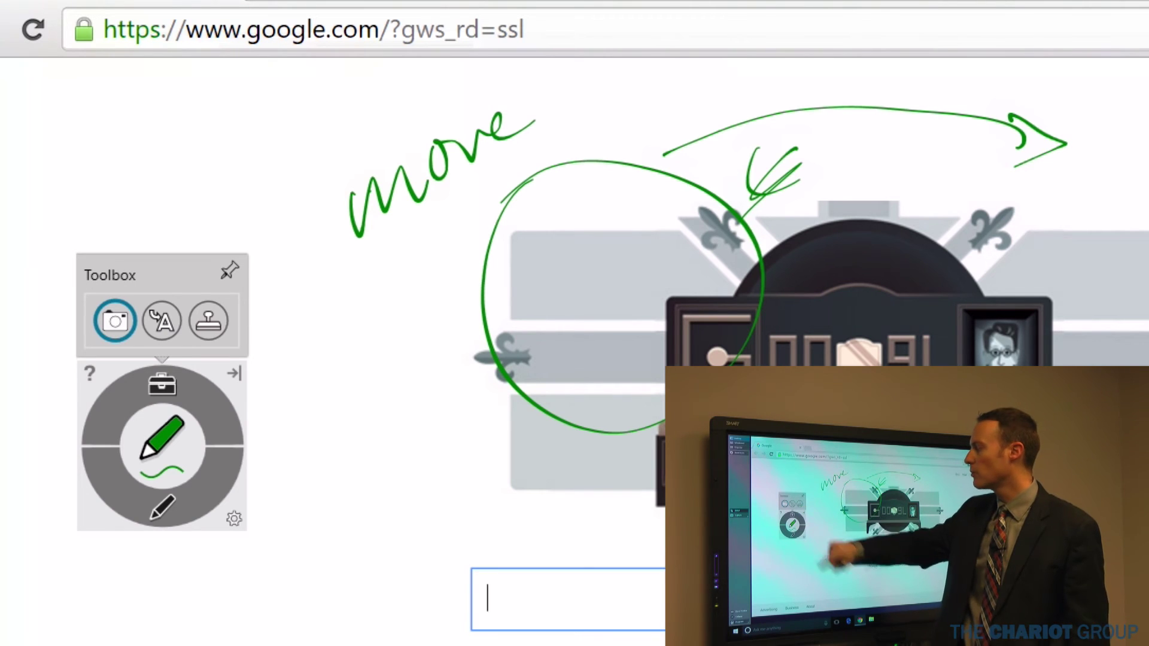
Start the floating tool's ink-to-text conversion and handwrite "the chariot Group" along the writing line
click(162, 322)
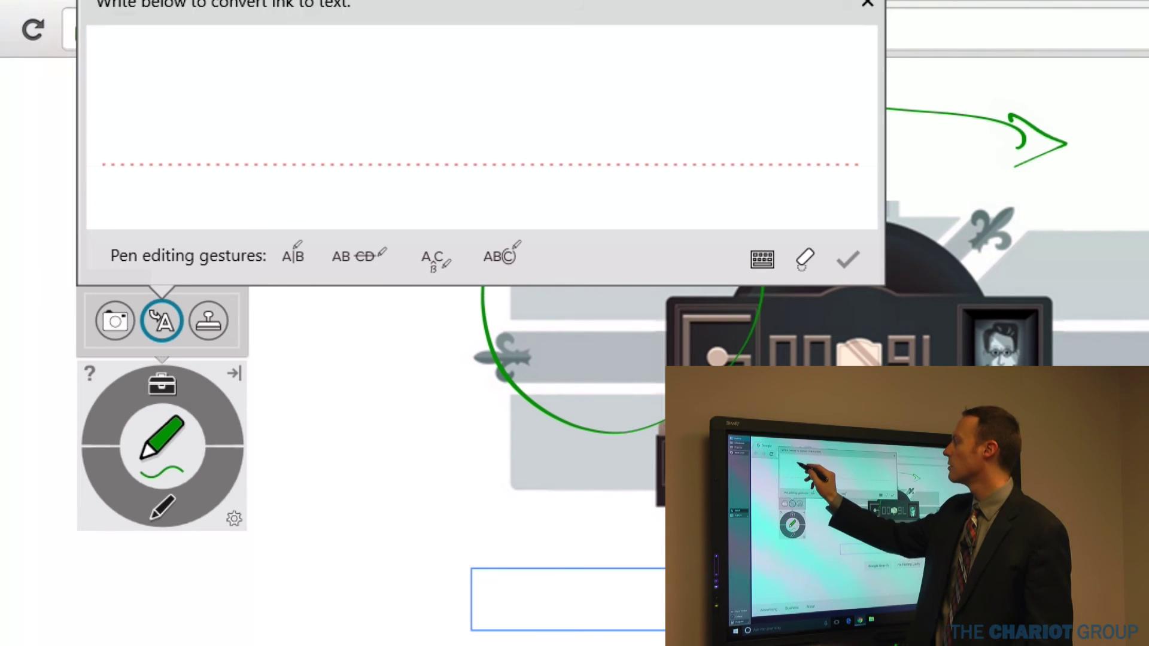
drag(180, 72, 180, 167)
mouse_move(146, 118)
mouse_down()
mouse_move(207, 96)
mouse_move(251, 157)
mouse_up()
drag(266, 125, 308, 147)
drag(391, 97, 397, 149)
mouse_move(422, 61)
mouse_down()
mouse_move(420, 101)
mouse_move(464, 149)
mouse_up()
mouse_move(479, 149)
mouse_down()
mouse_move(506, 105)
mouse_move(510, 159)
mouse_up()
mouse_move(527, 101)
mouse_down()
mouse_move(528, 155)
mouse_move(560, 99)
mouse_up()
drag(579, 102, 580, 150)
click(591, 77)
drag(623, 99, 621, 101)
drag(663, 60, 675, 147)
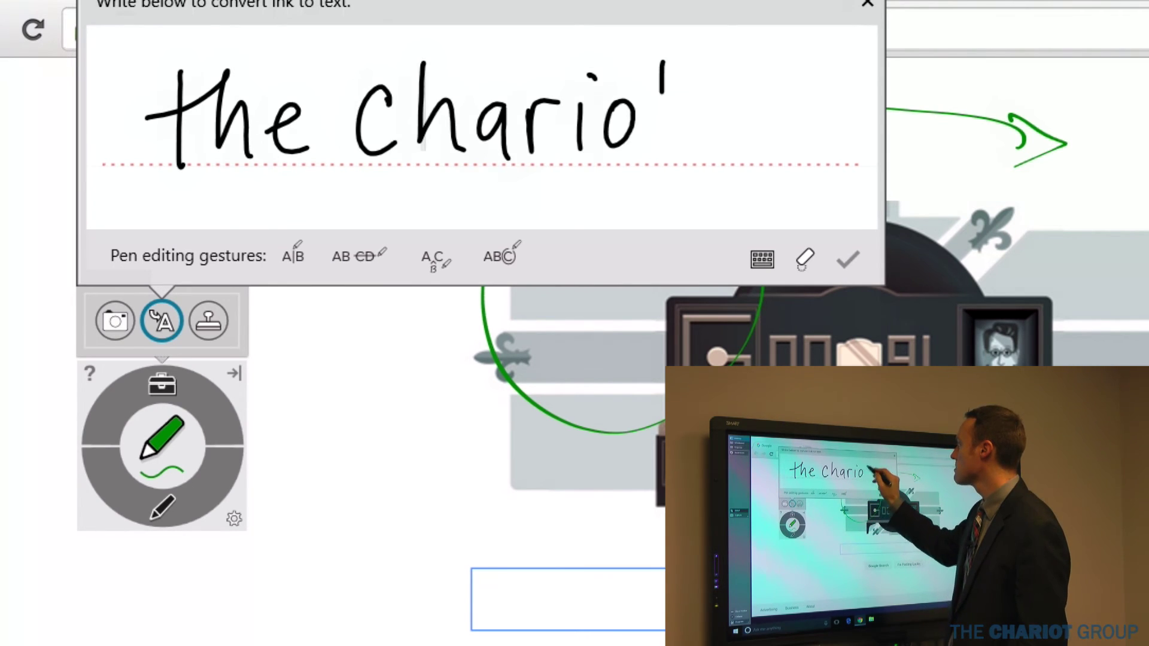
drag(648, 96, 704, 91)
drag(785, 68, 795, 133)
mouse_move(777, 118)
mouse_down()
mouse_move(803, 110)
mouse_move(811, 154)
mouse_up()
drag(834, 111, 881, 111)
mouse_move(926, 105)
mouse_down()
mouse_move(928, 123)
mouse_move(955, 100)
mouse_up()
mouse_move(972, 100)
mouse_down()
mouse_move(965, 195)
mouse_move(964, 144)
mouse_up()
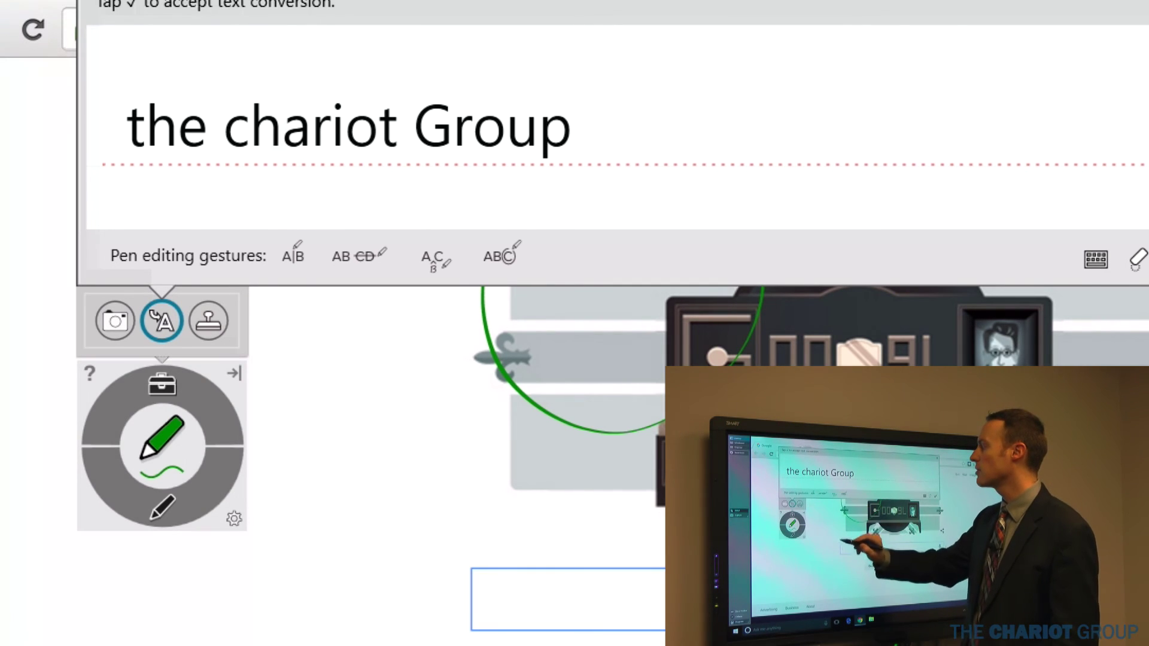
Overwrite the first letter of "chariot" with a capital C and strike out the word "the" in the converted text
mouse_move(263, 95)
mouse_down()
mouse_move(222, 129)
mouse_move(266, 105)
mouse_move(248, 132)
mouse_move(266, 133)
mouse_up()
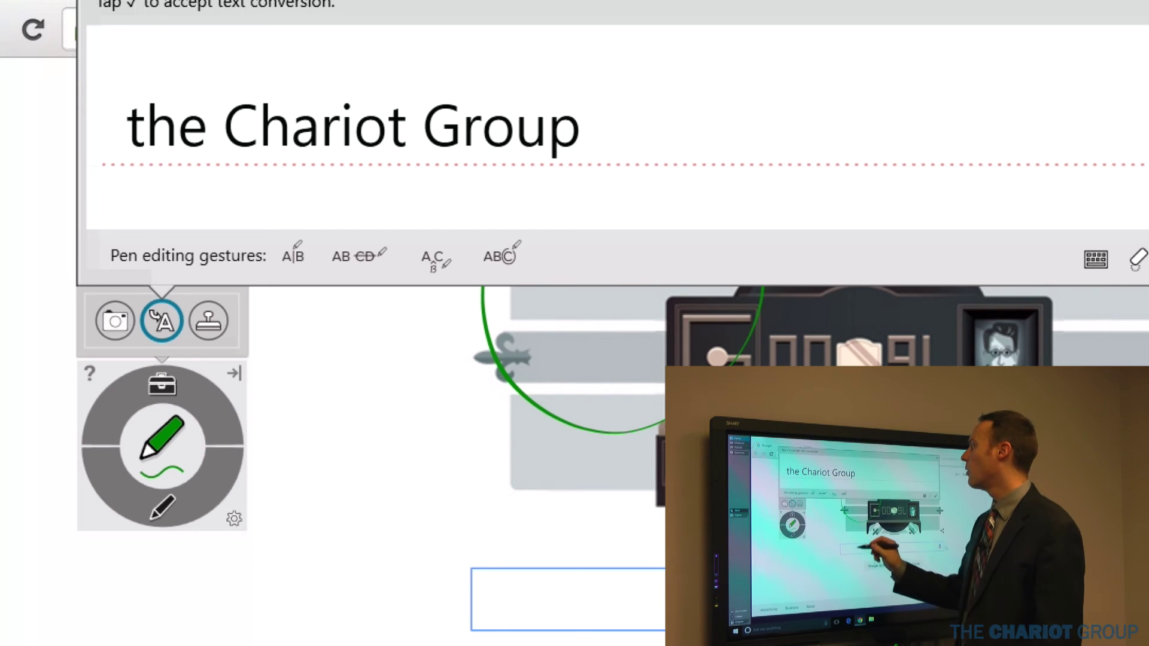
drag(113, 129, 228, 126)
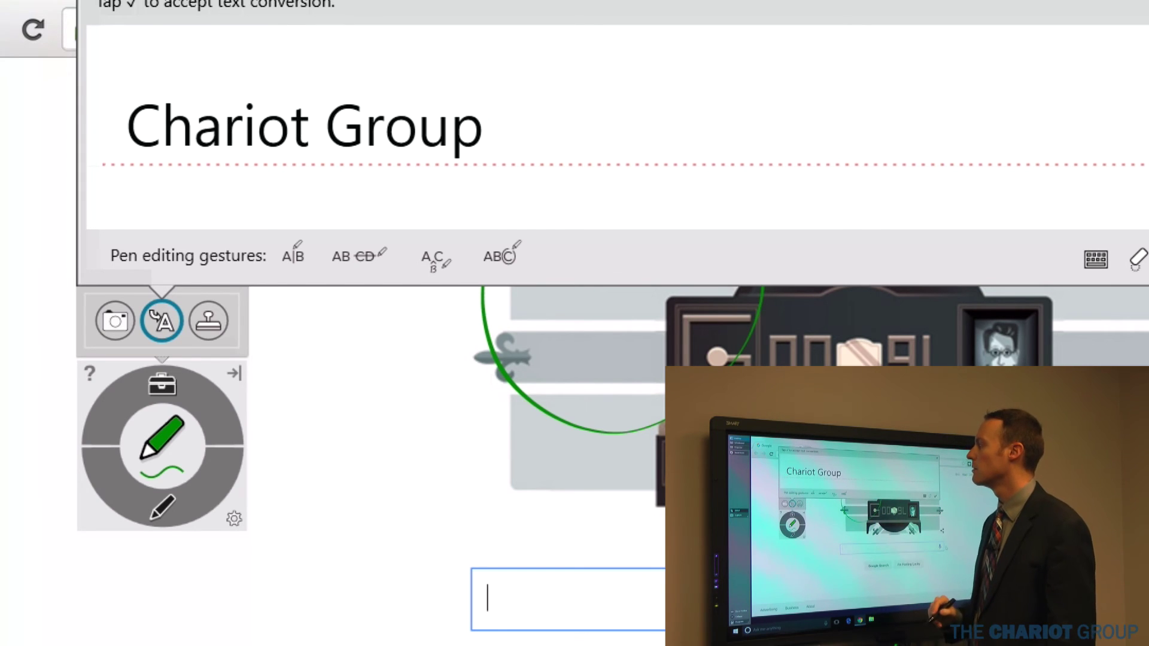
Insert the handwritten word "The" before "Chariot" with the caret gesture and split the two words with a space
drag(109, 180, 150, 174)
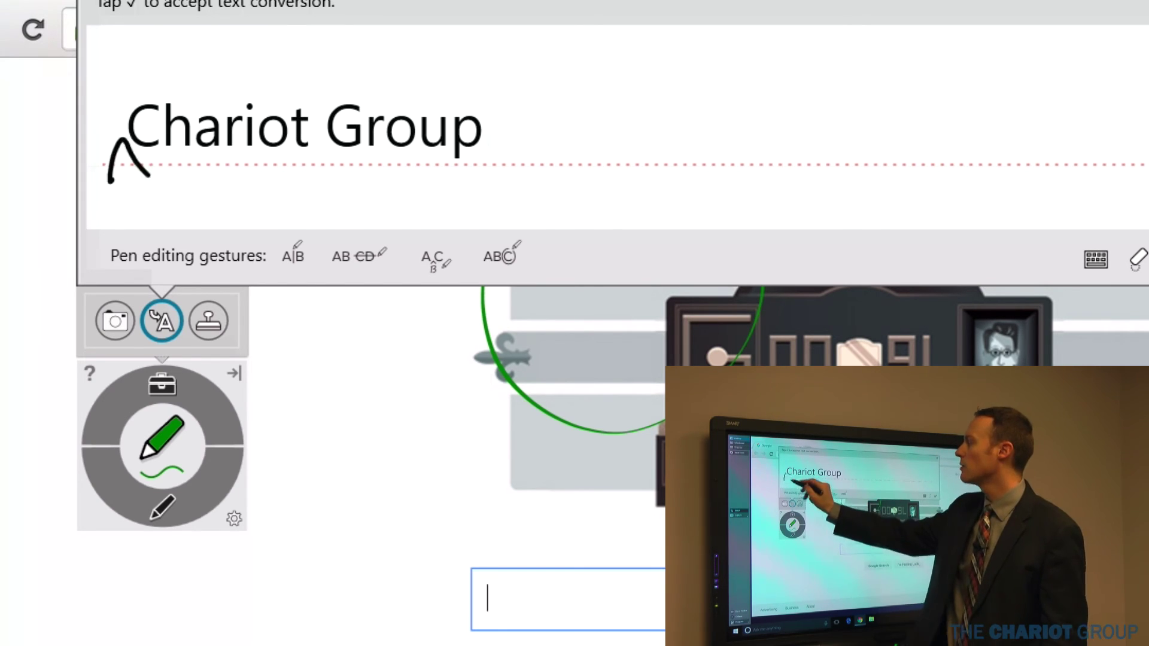
drag(168, 129, 171, 197)
mouse_move(137, 146)
mouse_down()
mouse_move(199, 195)
mouse_move(239, 197)
mouse_up()
drag(258, 170, 290, 190)
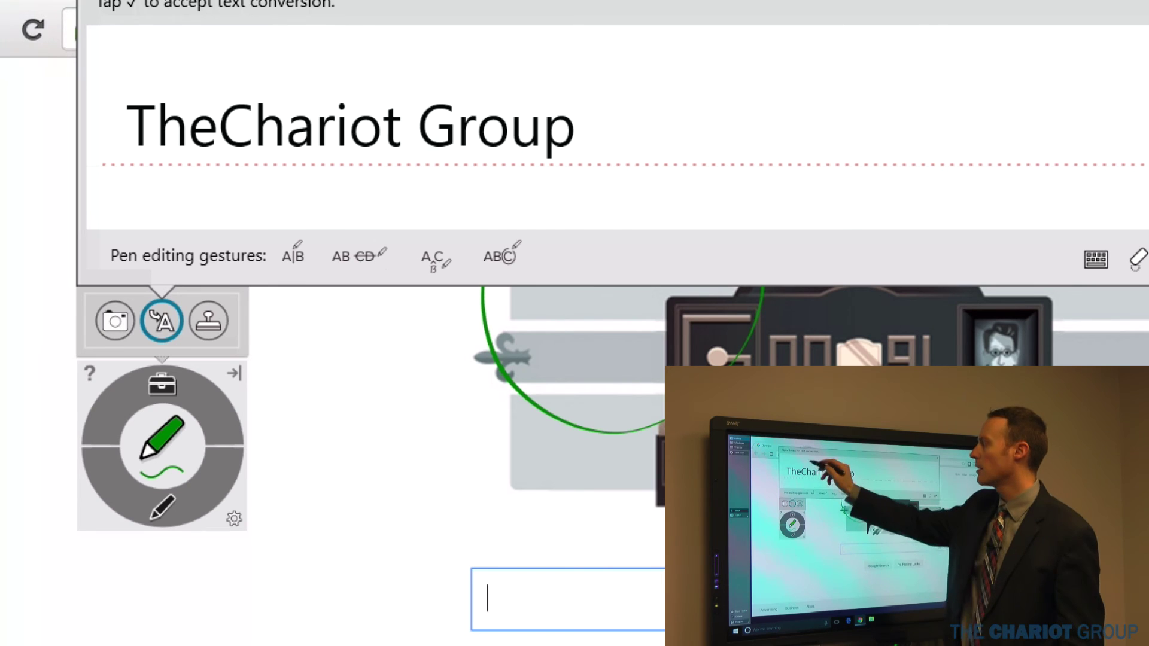
drag(224, 71, 225, 206)
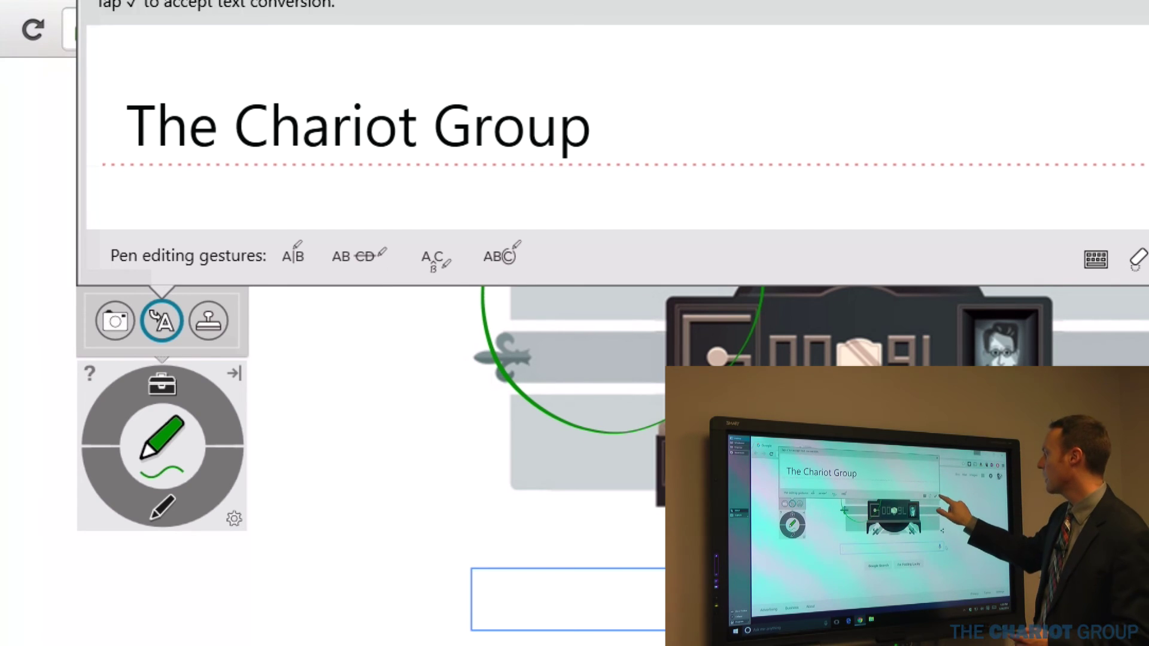
Accept the converted text "The Chariot Group" and insert it into the Google search field
click(1146, 259)
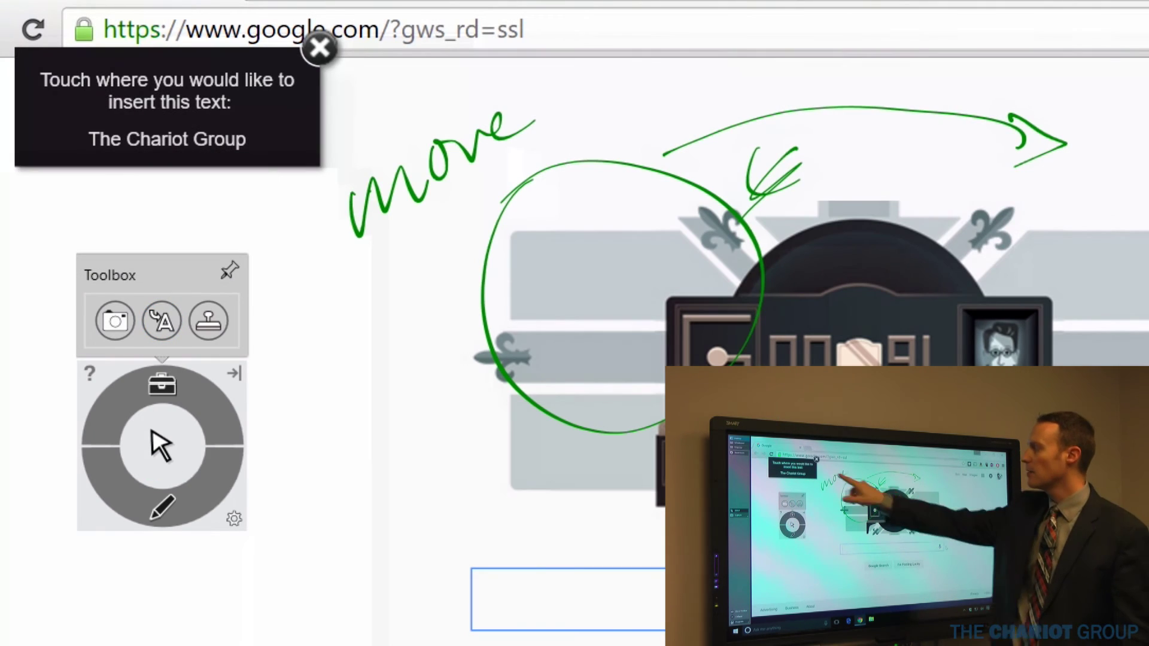
click(518, 597)
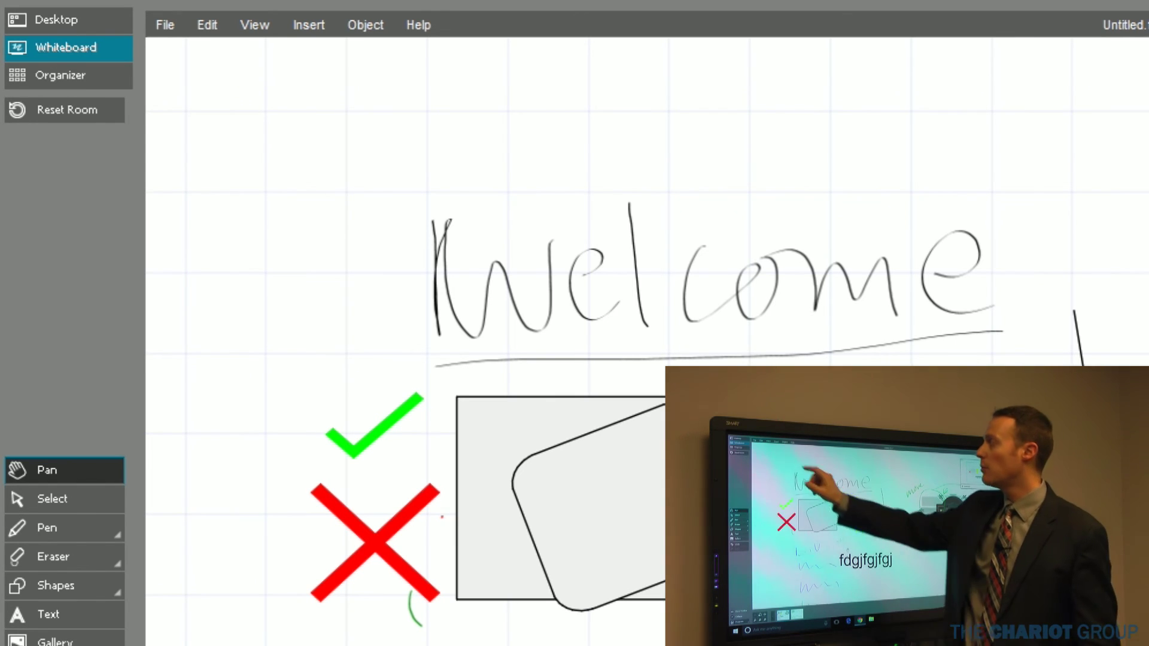
Examine the whiteboard's file commands, including the Send To options for mailing the file as an attachment
click(166, 24)
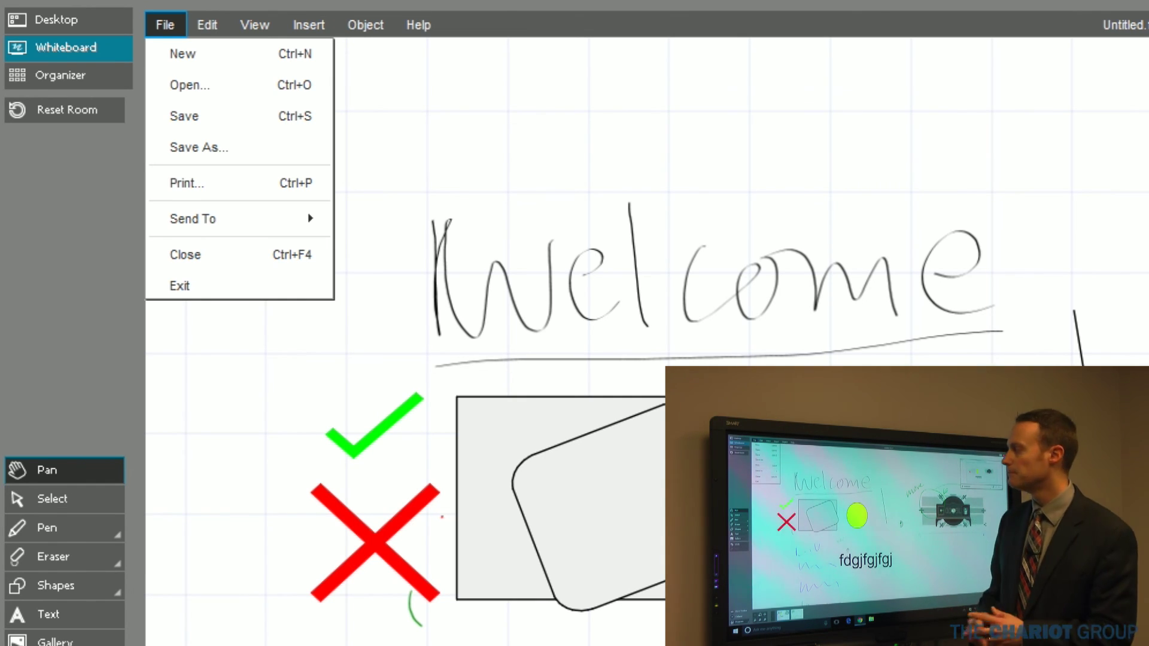
click(239, 218)
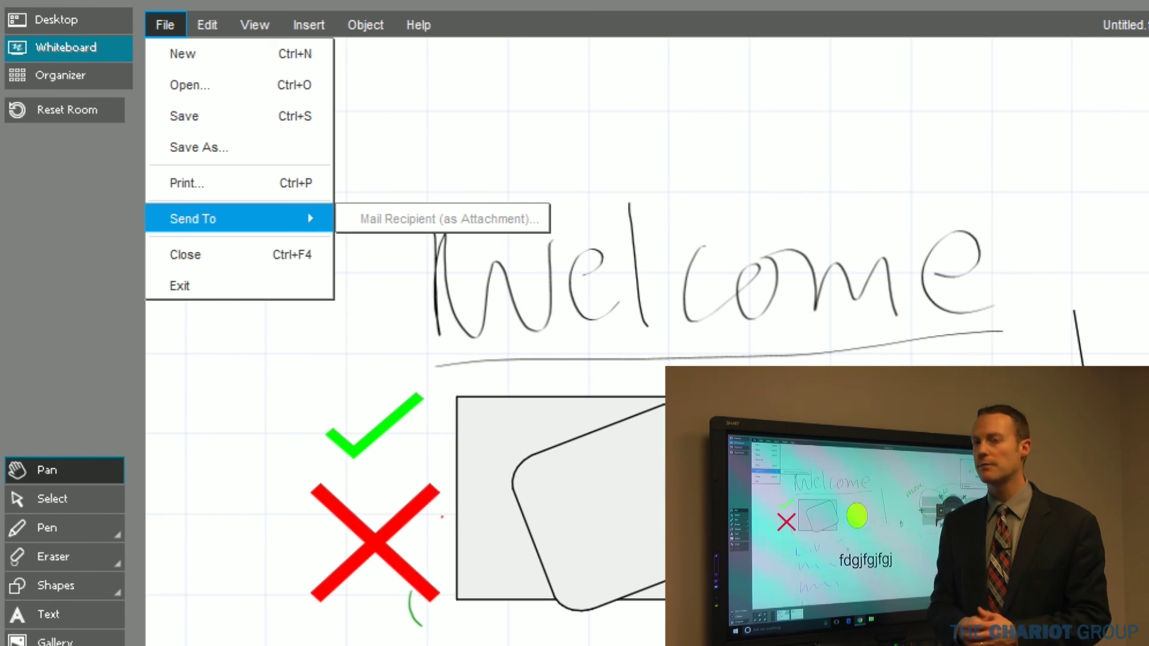
click(538, 144)
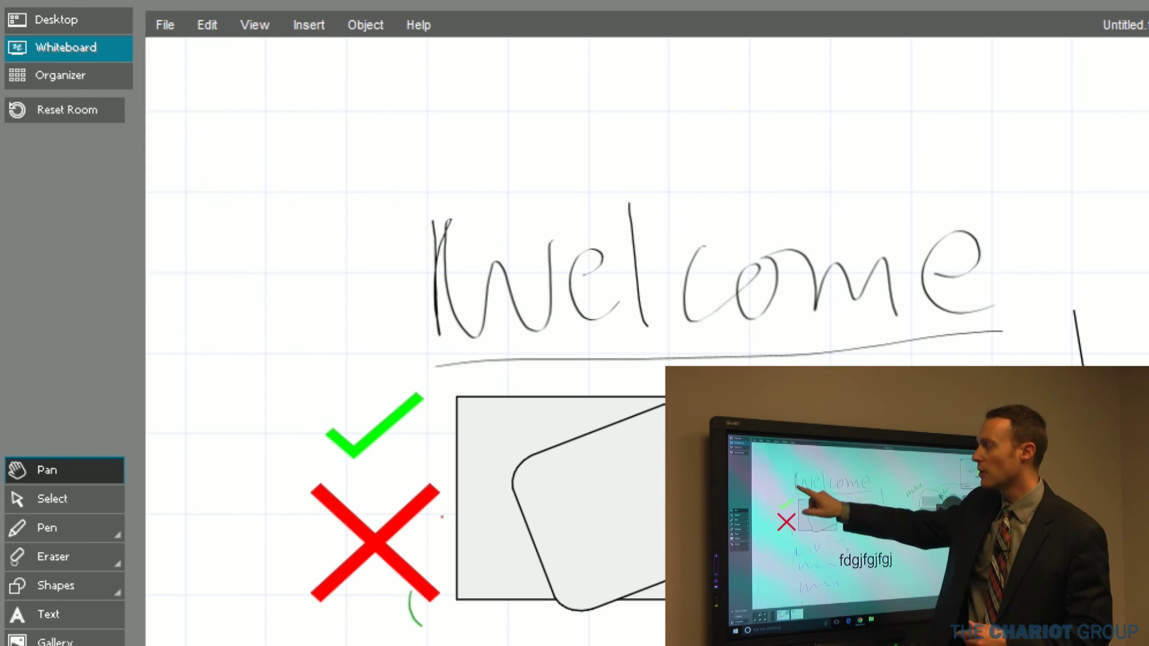